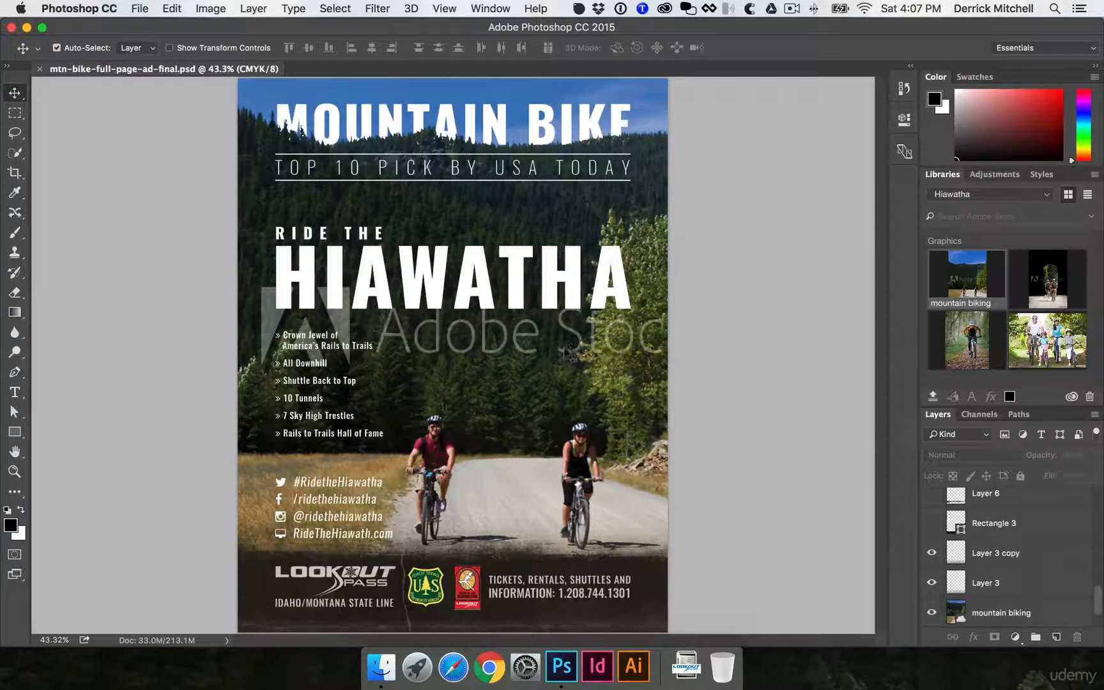
License the mountain biking Adobe Stock image from the Hiawatha library
left_click(498, 353)
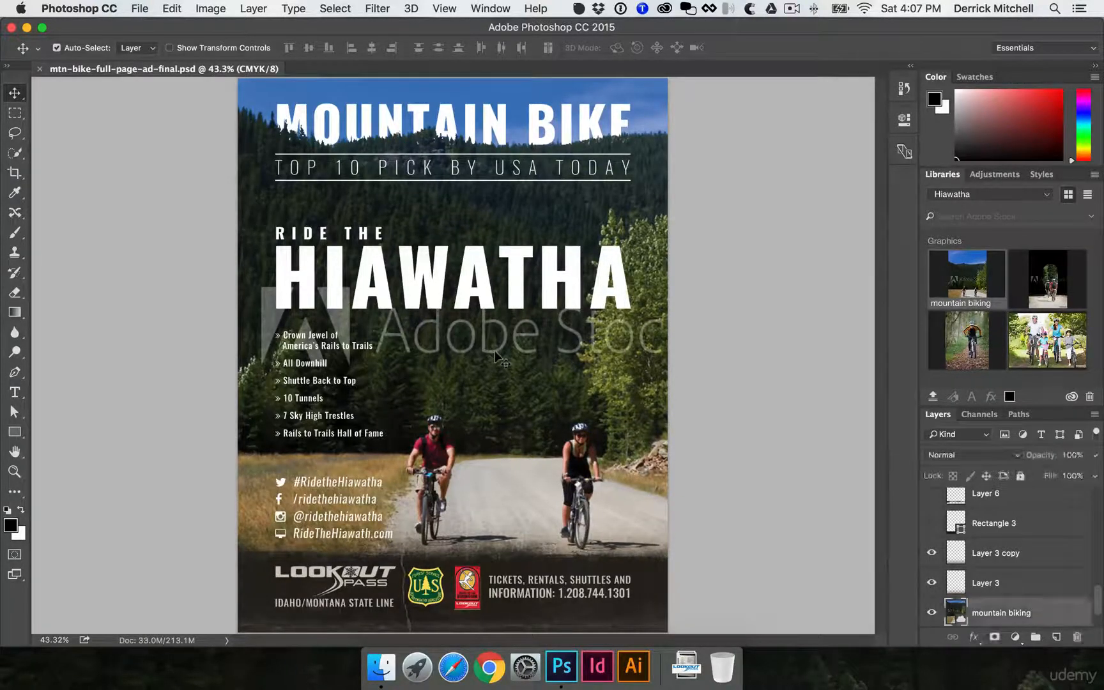
scroll(987, 557, "down", 2)
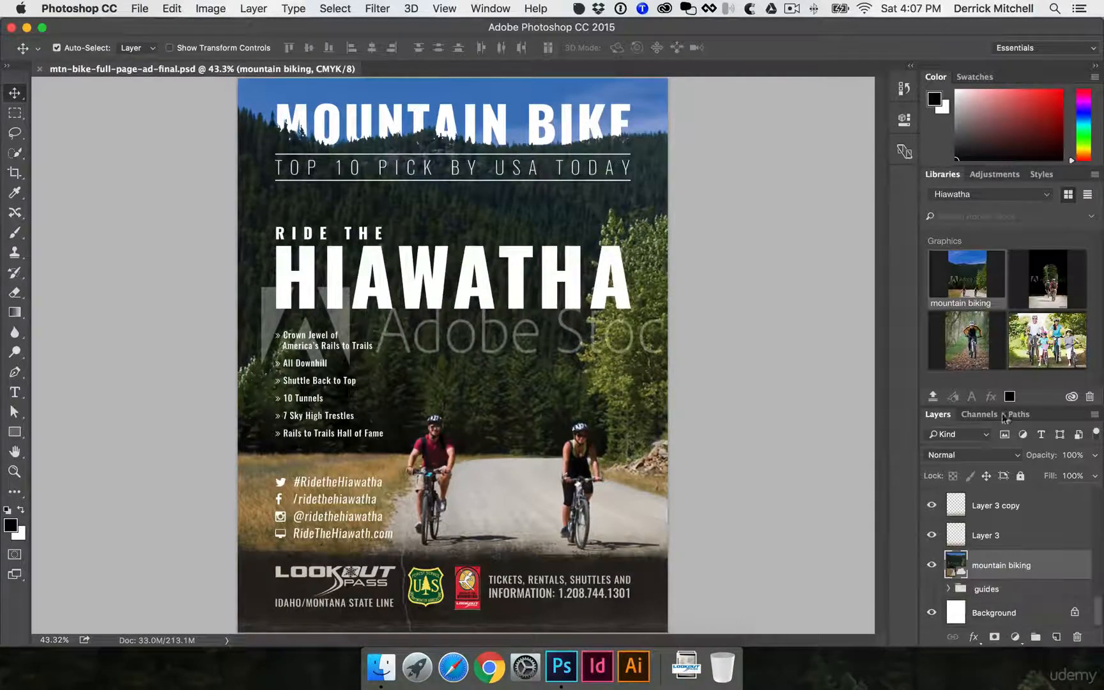
mouse_move(966, 280)
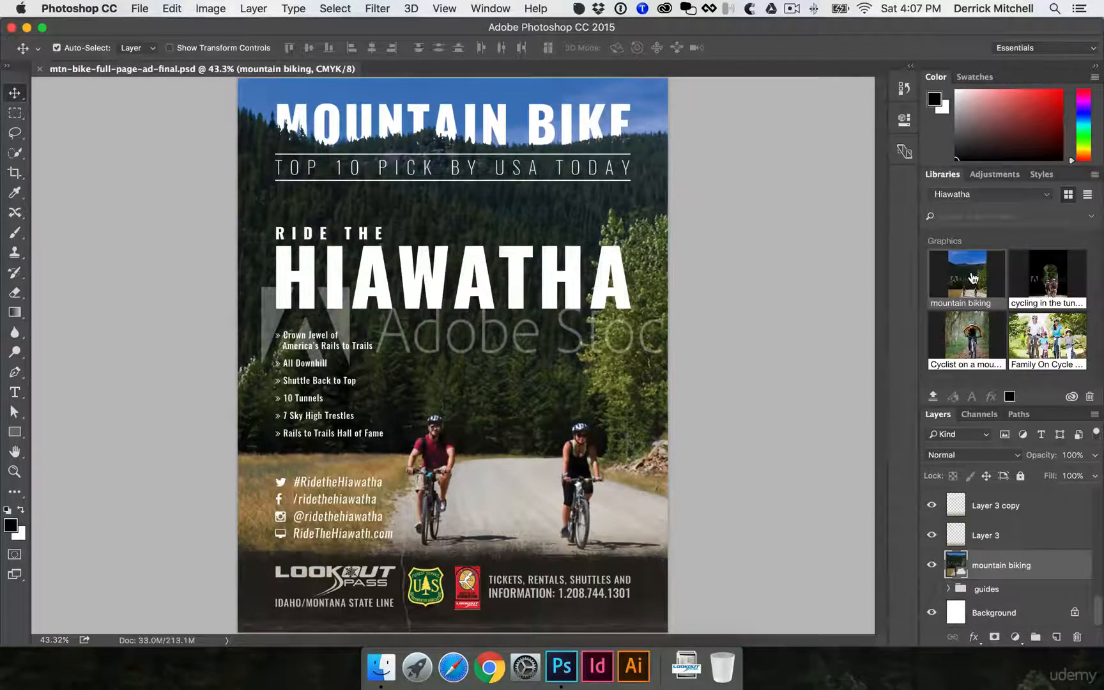
right_click(963, 275)
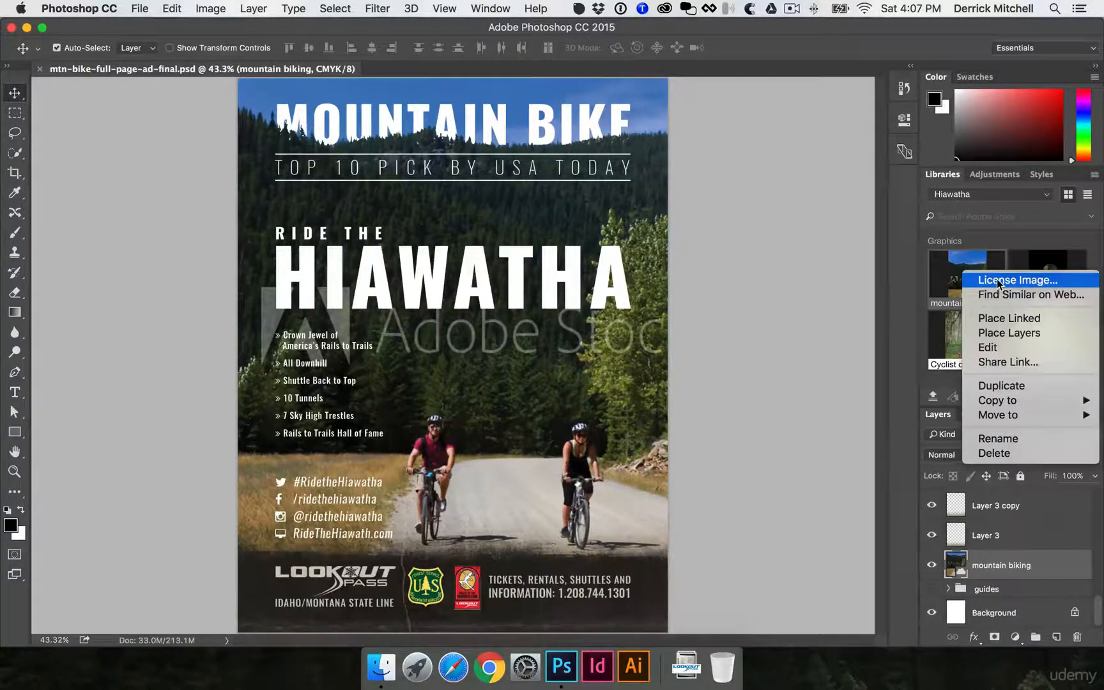
left_click(997, 278)
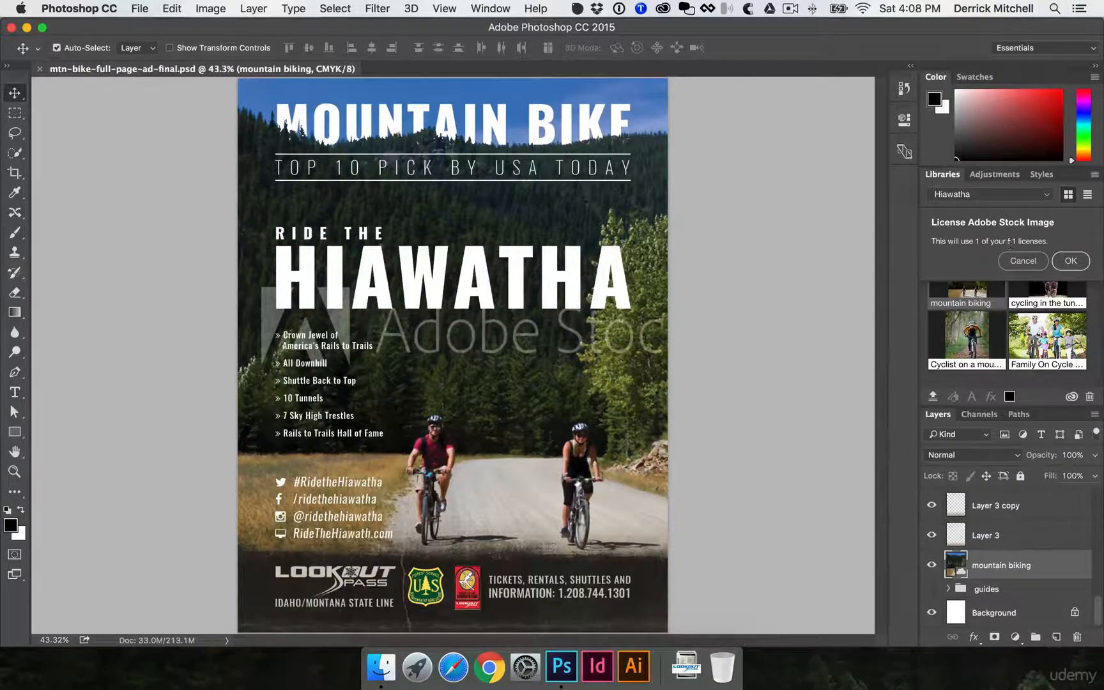
left_click(1072, 262)
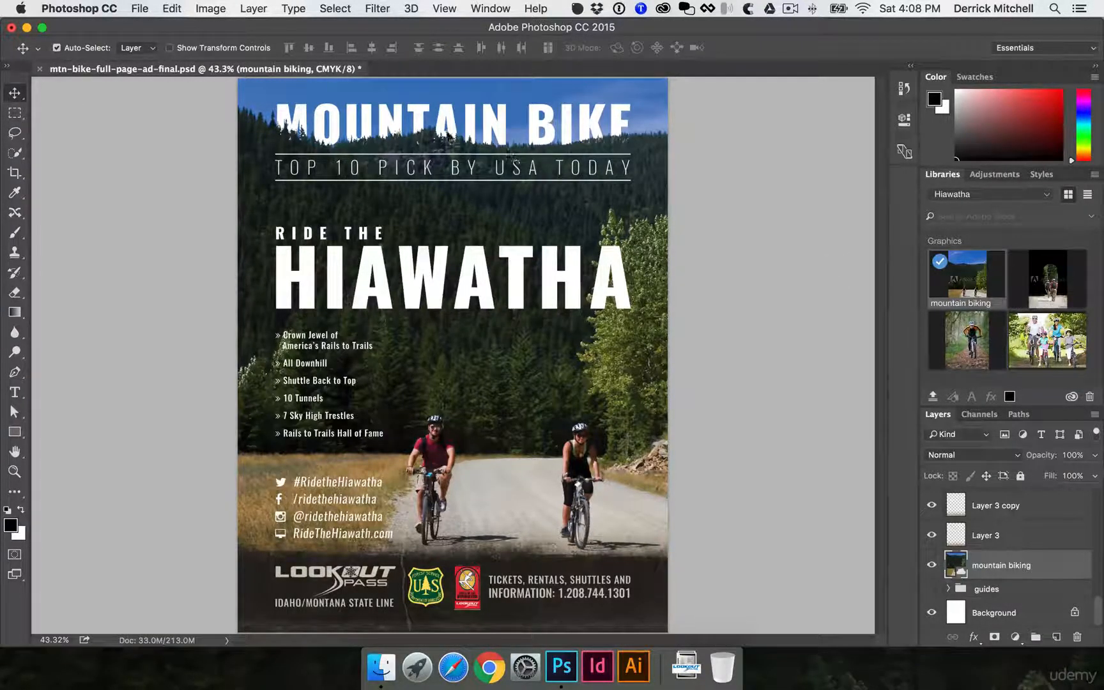
Flatten the whole ad into a single layer, discarding the hidden layers
left_click(255, 8)
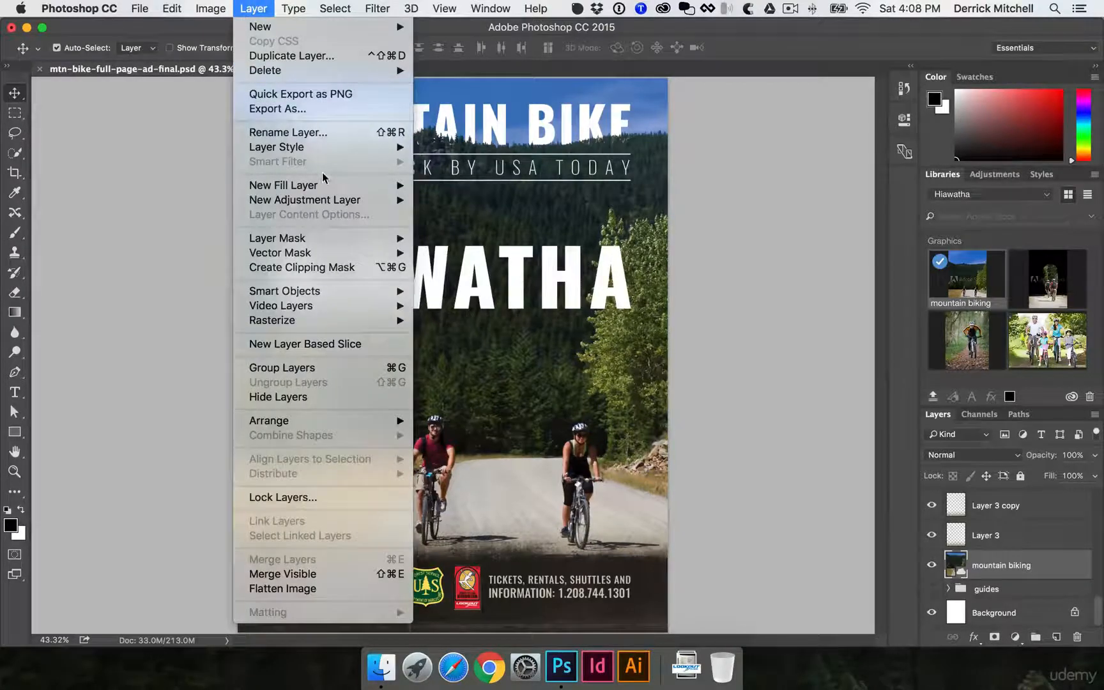
left_click(286, 589)
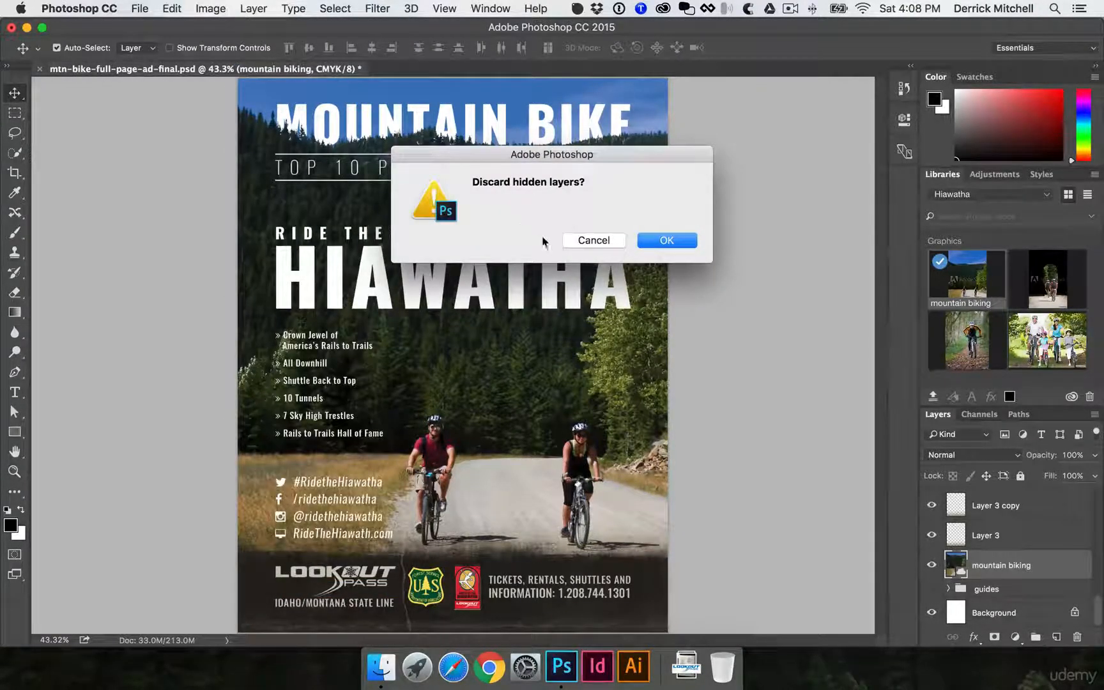
left_click(666, 240)
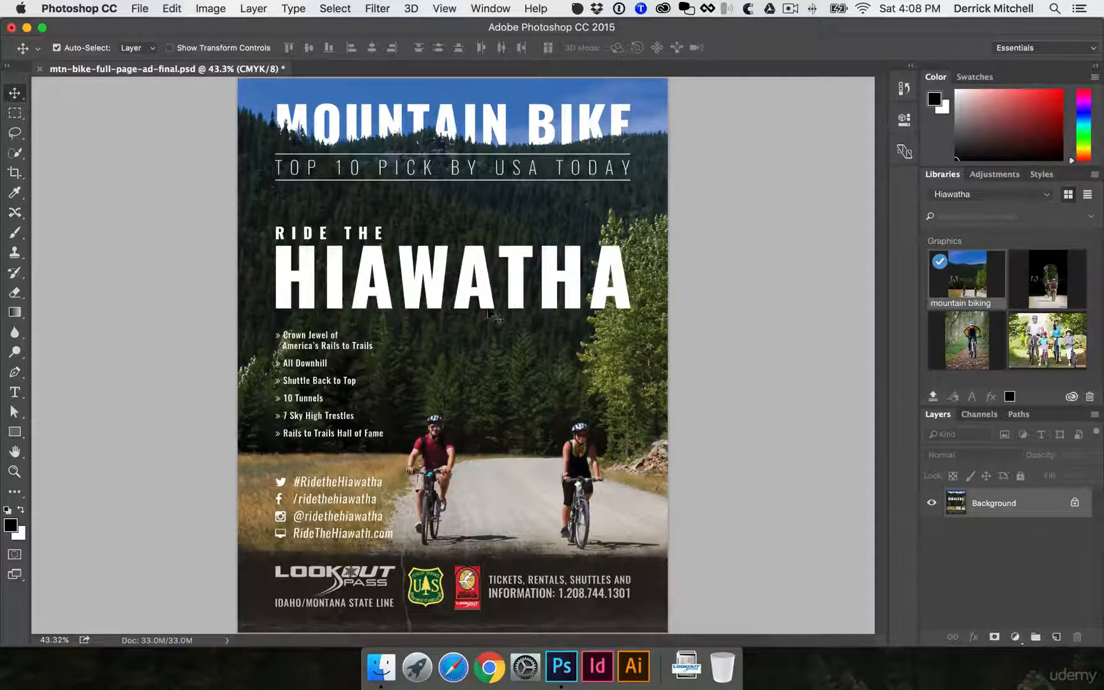
Save the flattened ad to the Desktop as mtn-bike-full-page-ad-final in Photoshop PDF format with the color profile embedded
left_click(141, 8)
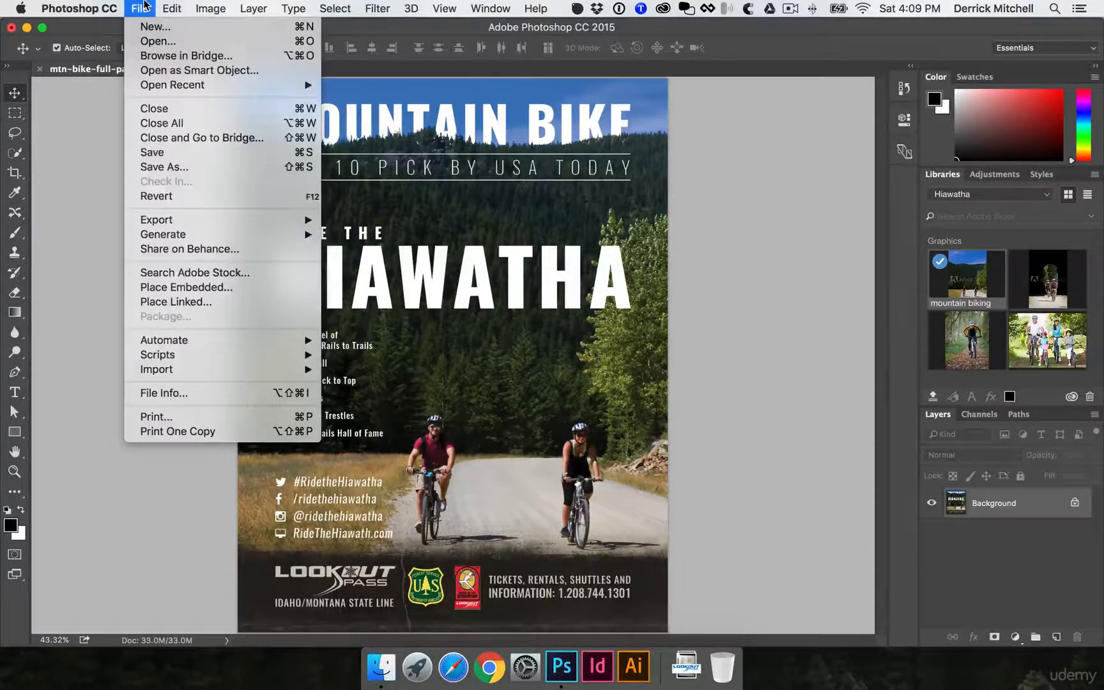
left_click(183, 165)
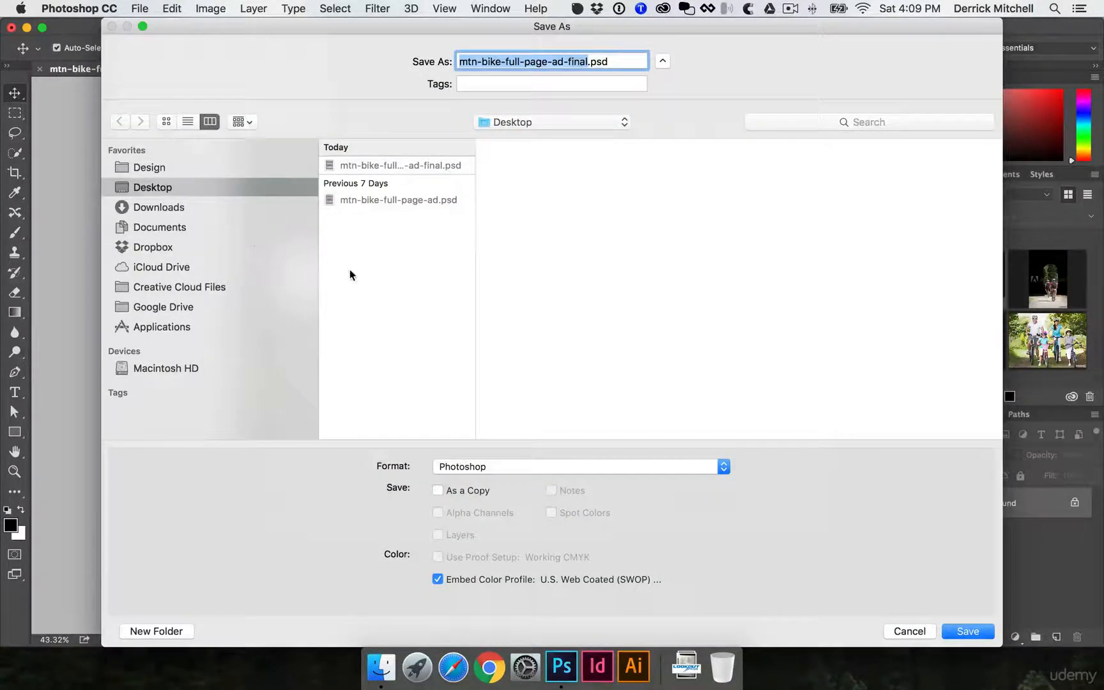
left_click(480, 466)
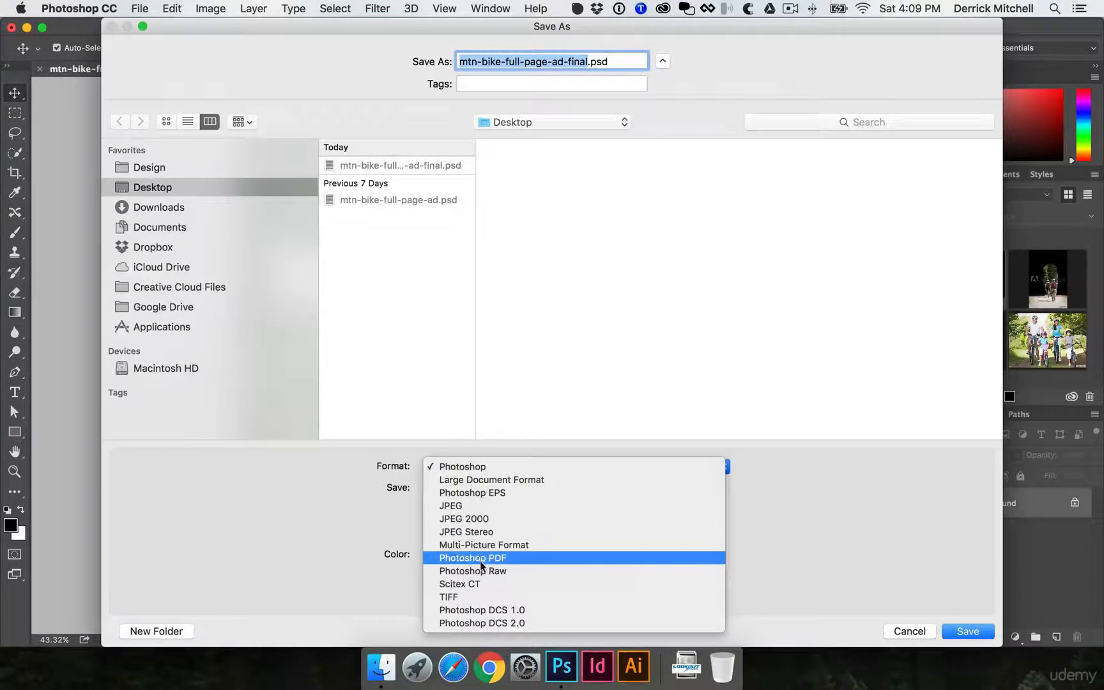
left_click(520, 558)
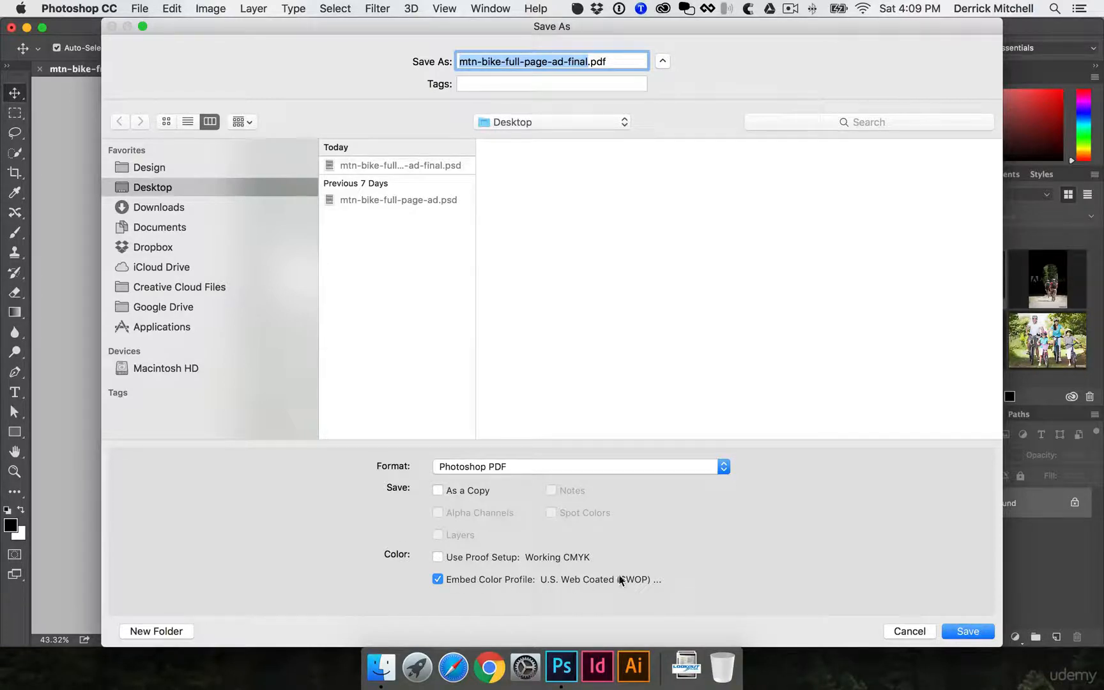
left_click(968, 631)
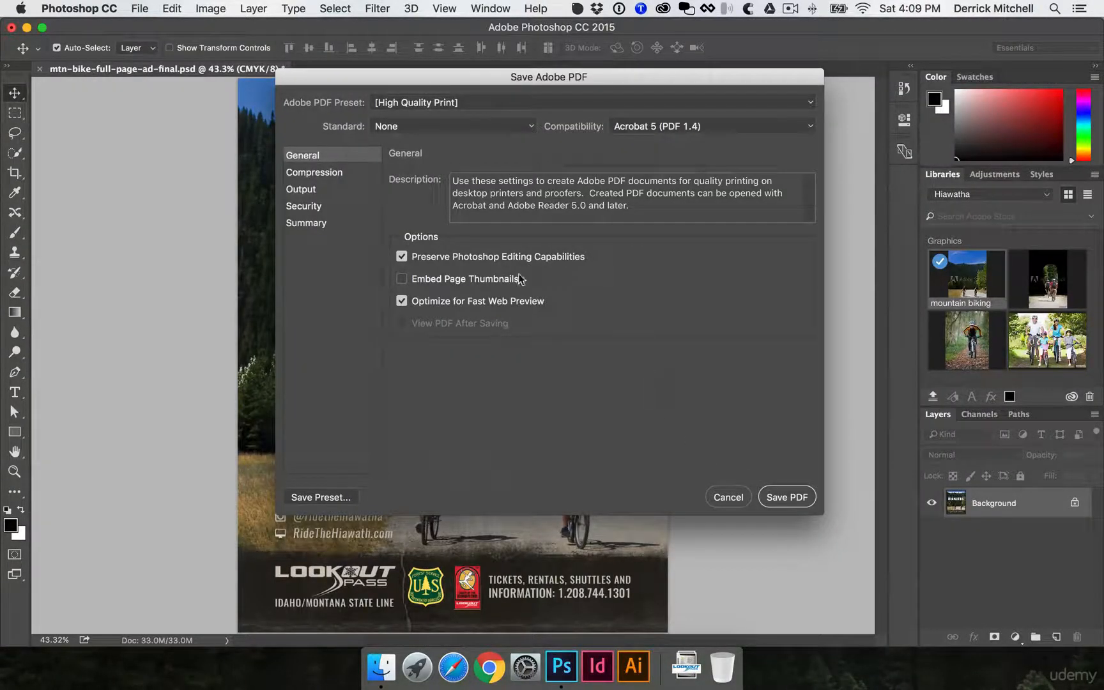
Turn off Preserve Photoshop Editing Capabilities and save the PDF with the High Quality Print preset
left_click_drag(553, 93, 584, 98)
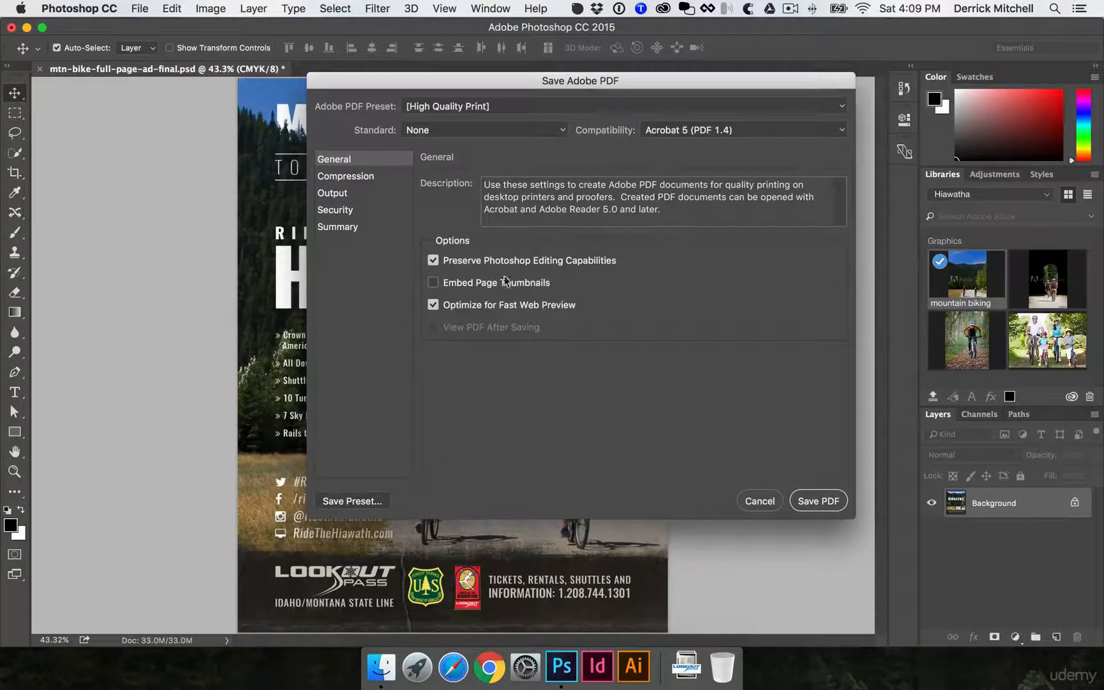
left_click(433, 261)
left_click(819, 501)
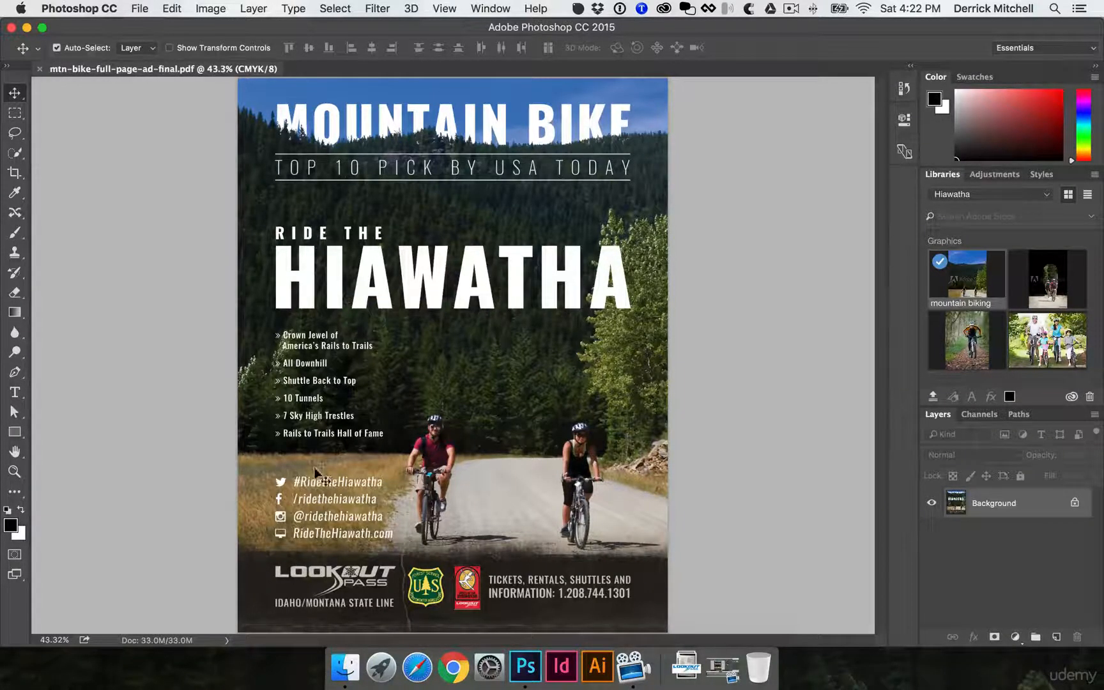
Undo the image flattening to restore the separate layers of the ad
left_click(384, 484, "super")
left_click(437, 419, "super")
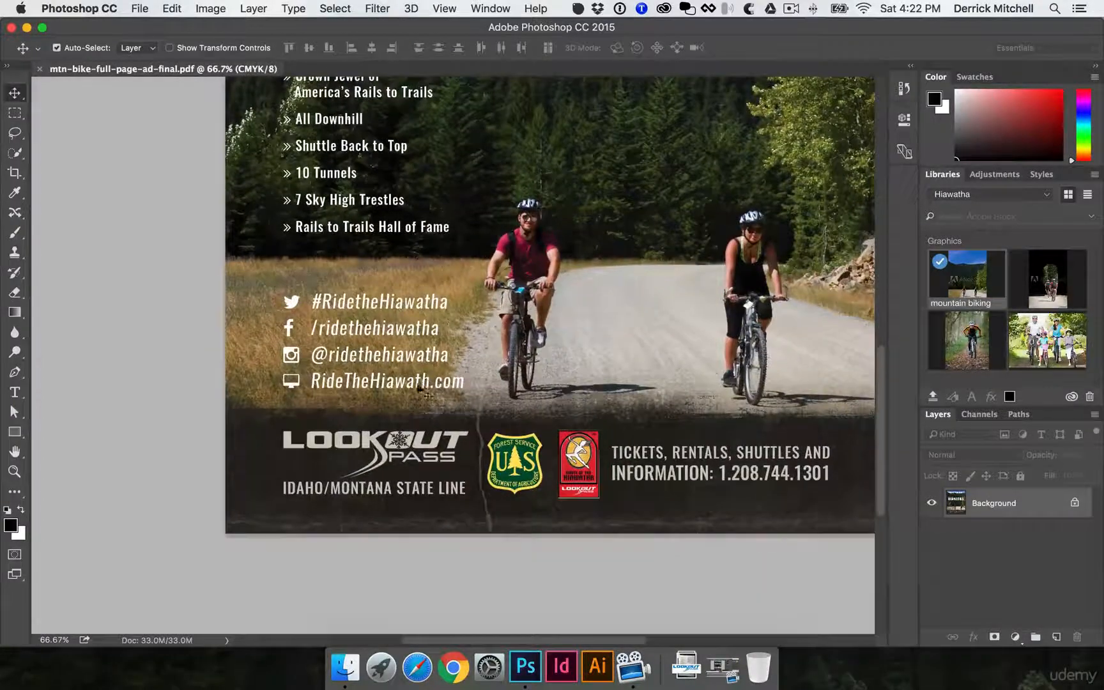
left_click(425, 383)
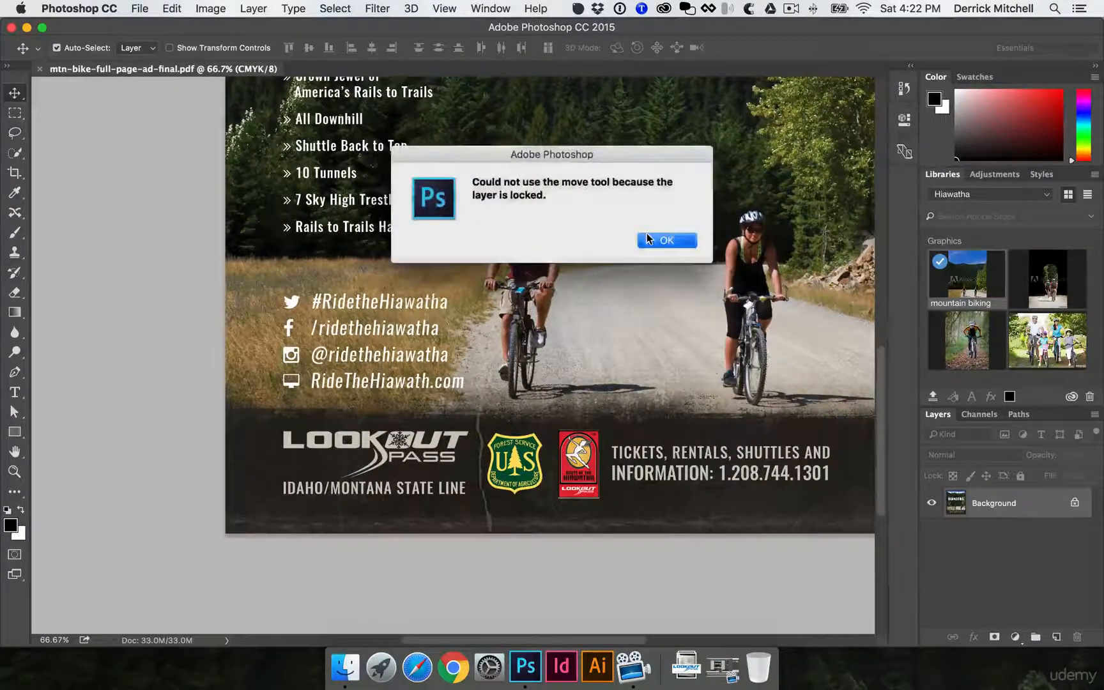
key("Return")
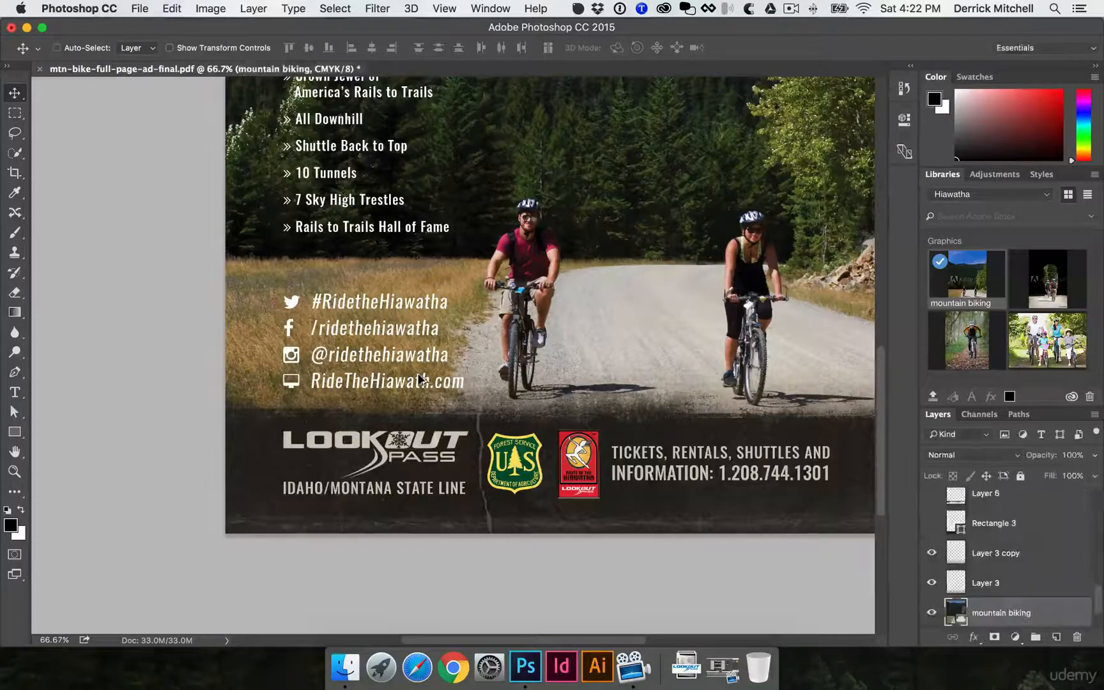
Move the social media text block slightly up, between the bullet list and the dark footer
left_click_drag(399, 382, 399, 373)
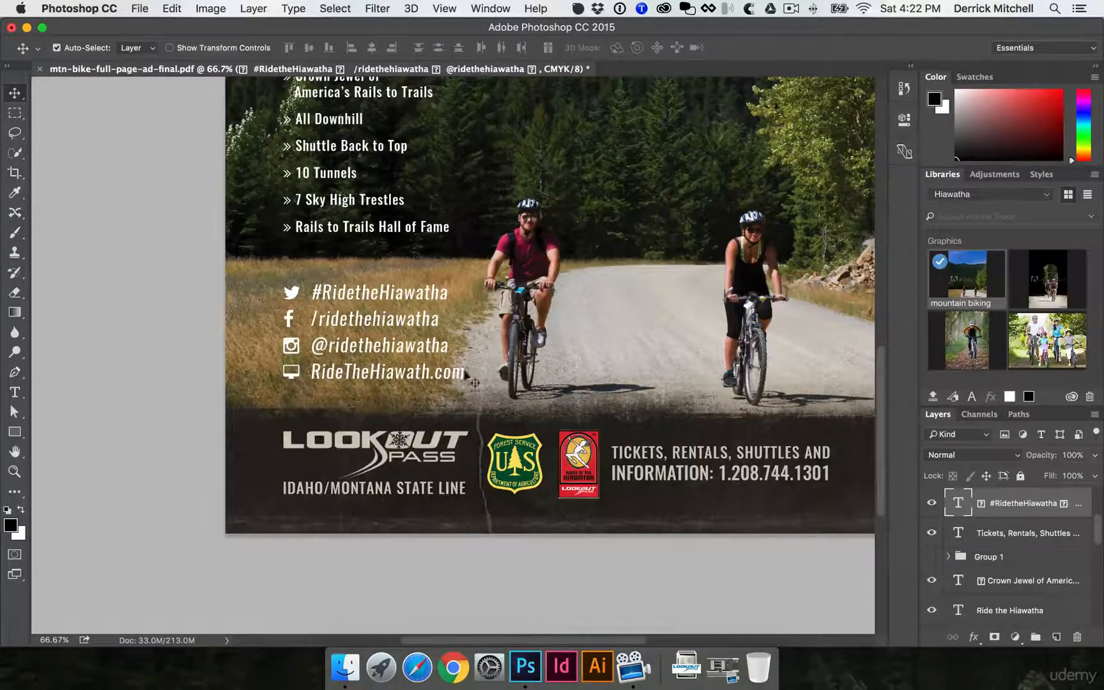
left_click_drag(424, 345, 423, 343)
scroll(423, 342, "up", 2)
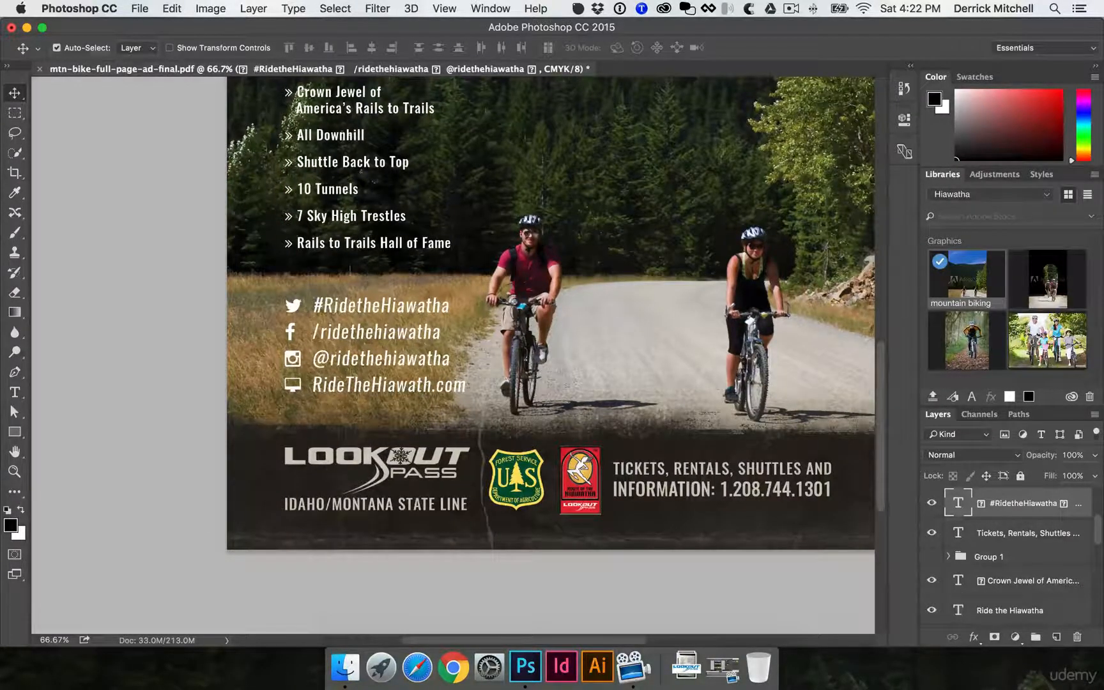
left_click_drag(363, 304, 363, 308)
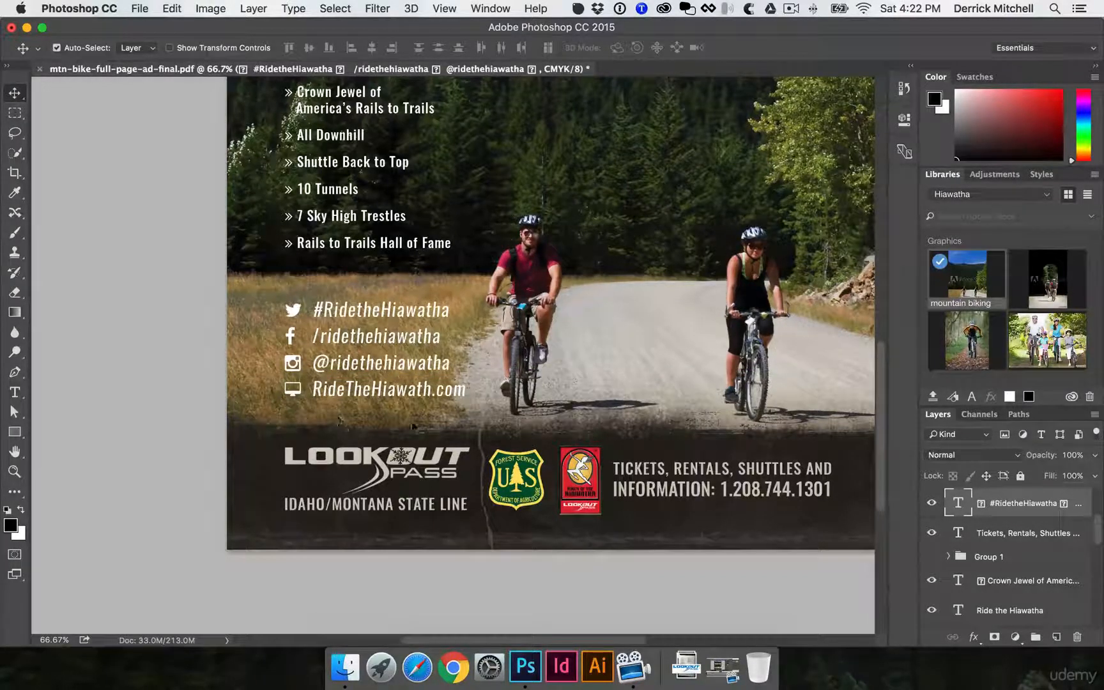
Show the guides and examine how the headline, bullet list and social media text align with the margins
scroll(333, 269, "up", 5)
scroll(324, 339, "up", 1)
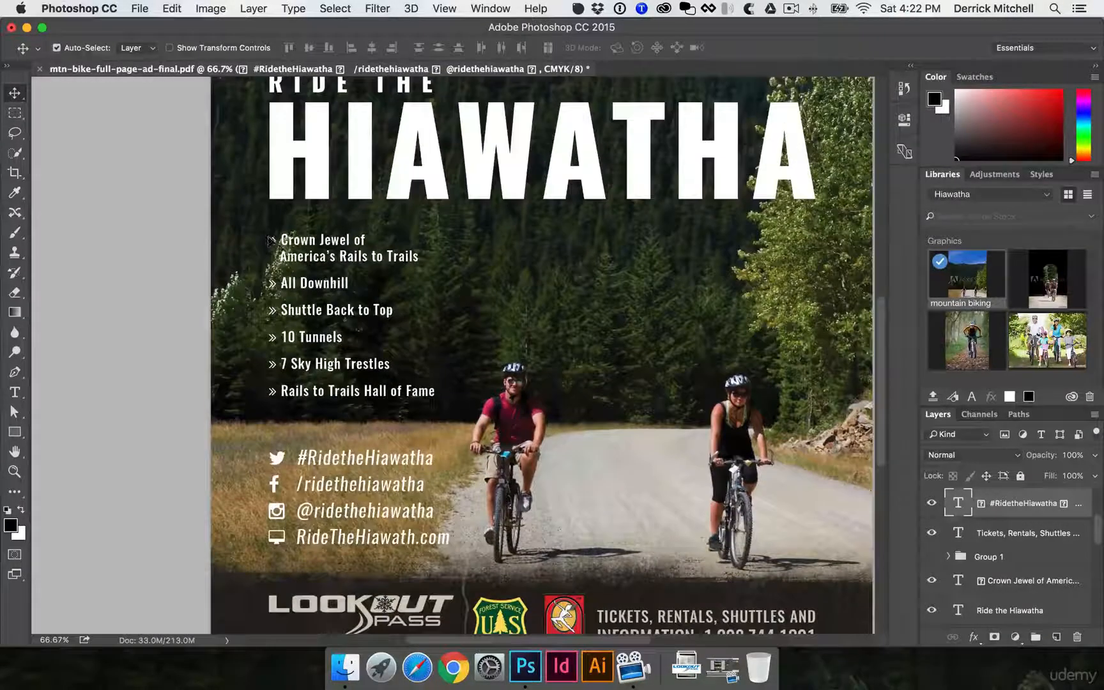
key("super+semicolon")
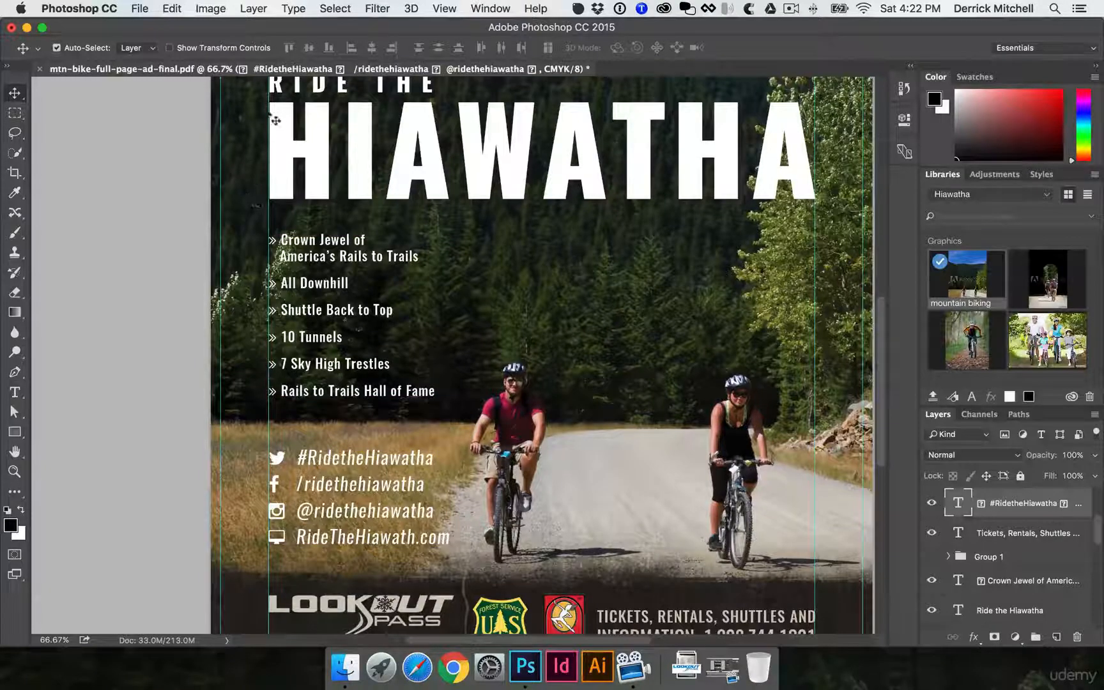
left_click_drag(538, 363, 401, 409)
key("super+minus")
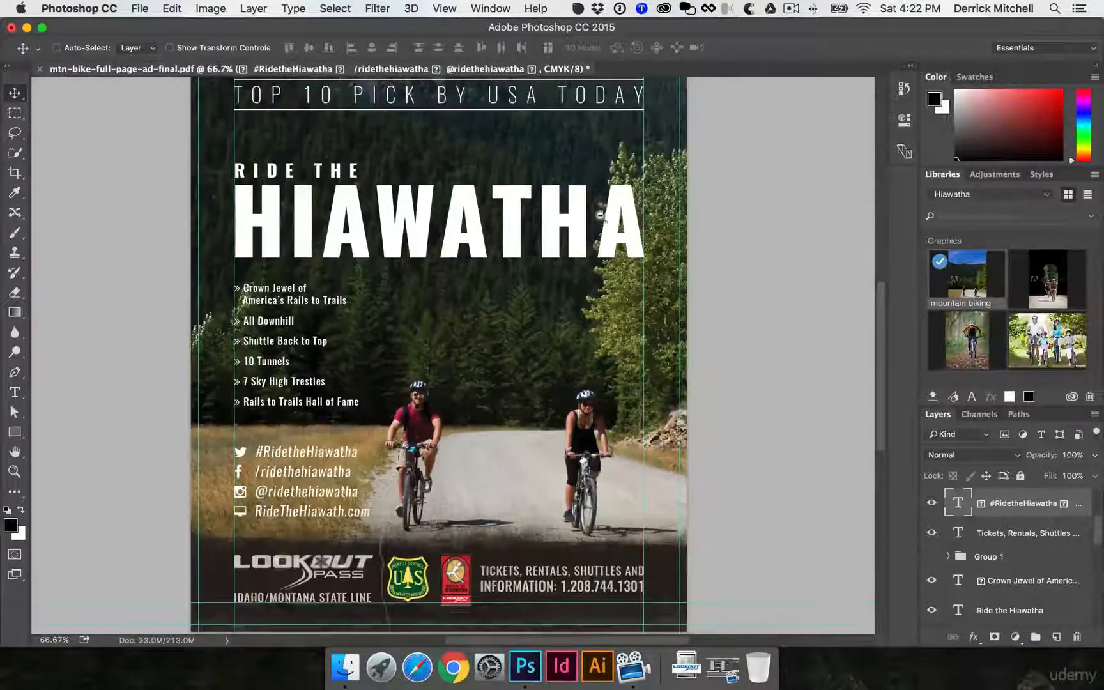
left_click_drag(472, 541, 491, 404)
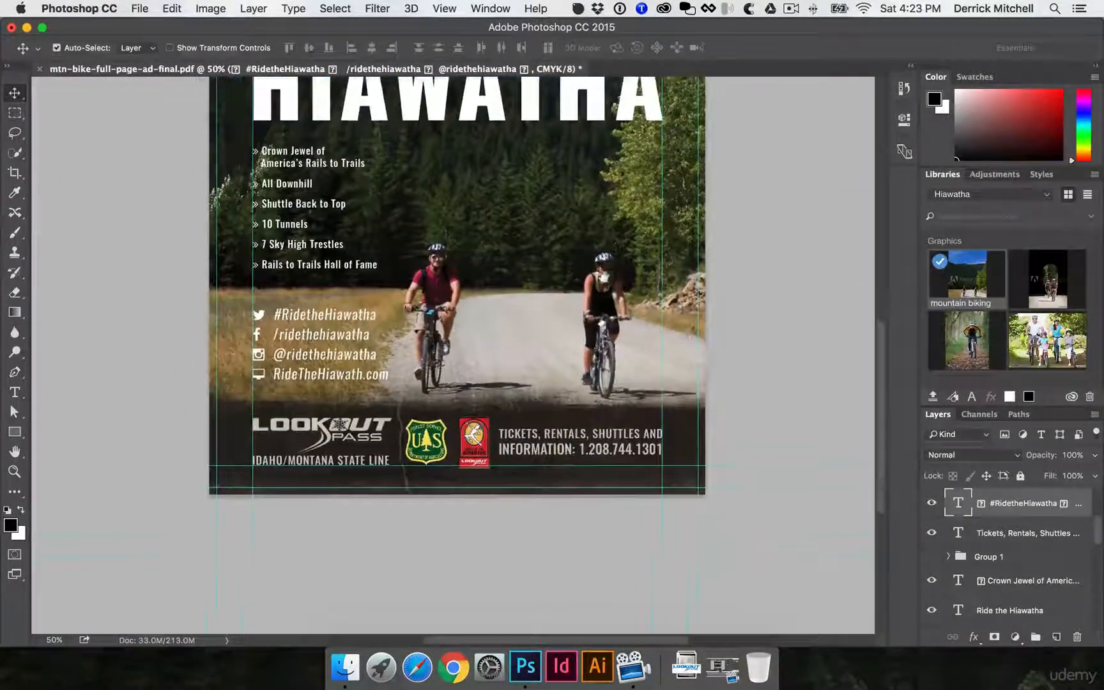
left_click(492, 404, "super")
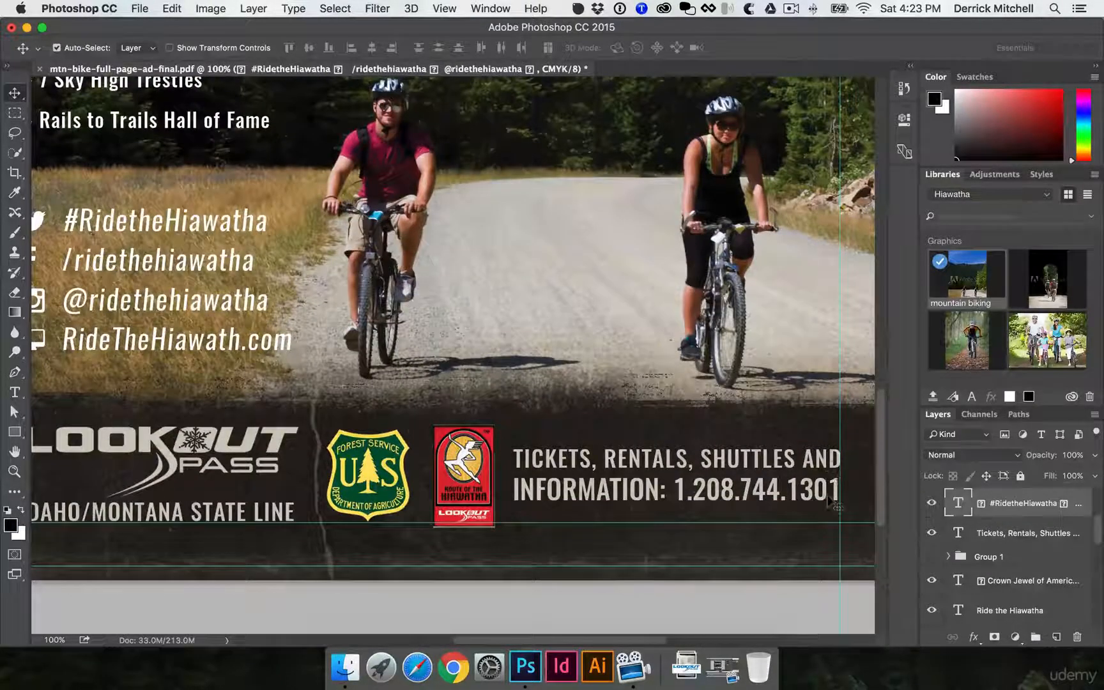
Check the social media text's distances and the footer logos' alignment against the guides, and hide the guides to view the whole ad
scroll(230, 353, "left", 6)
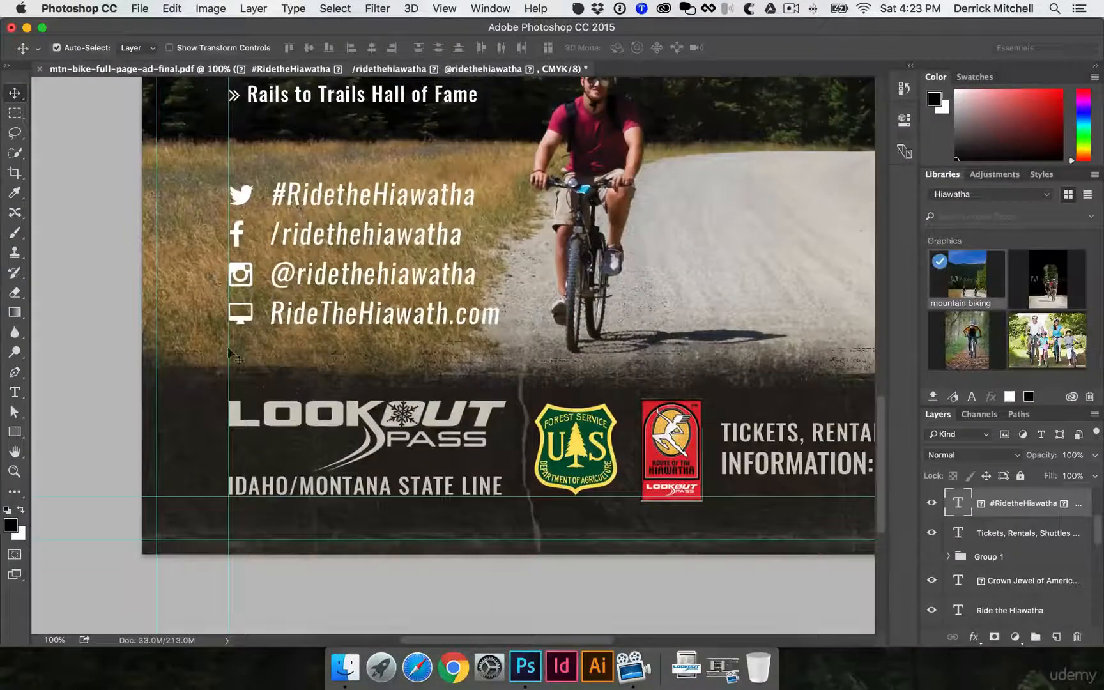
key("super")
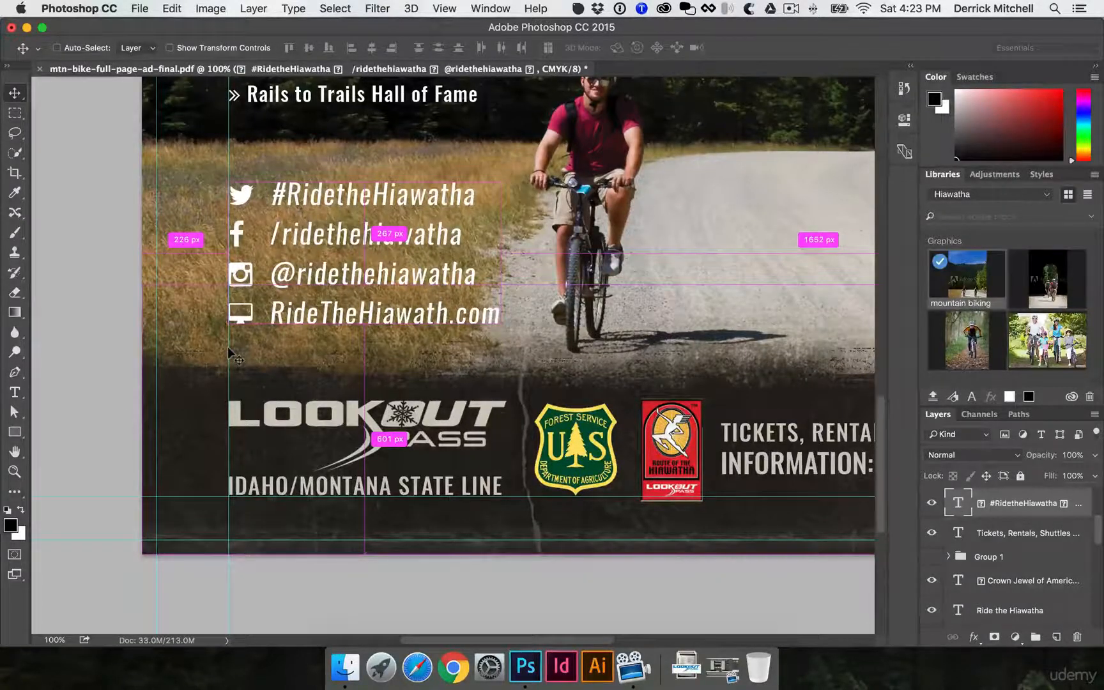
scroll(230, 354, "down", 3)
scroll(230, 354, "right", 2)
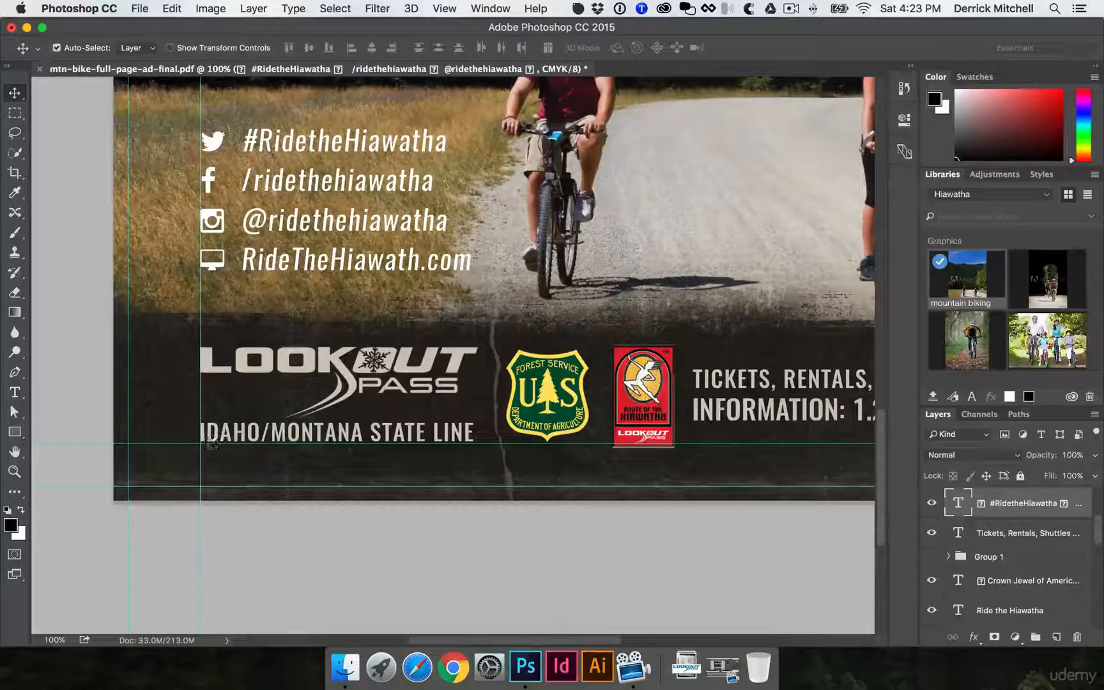
scroll(447, 442, "right", 3)
scroll(447, 442, "down", 1)
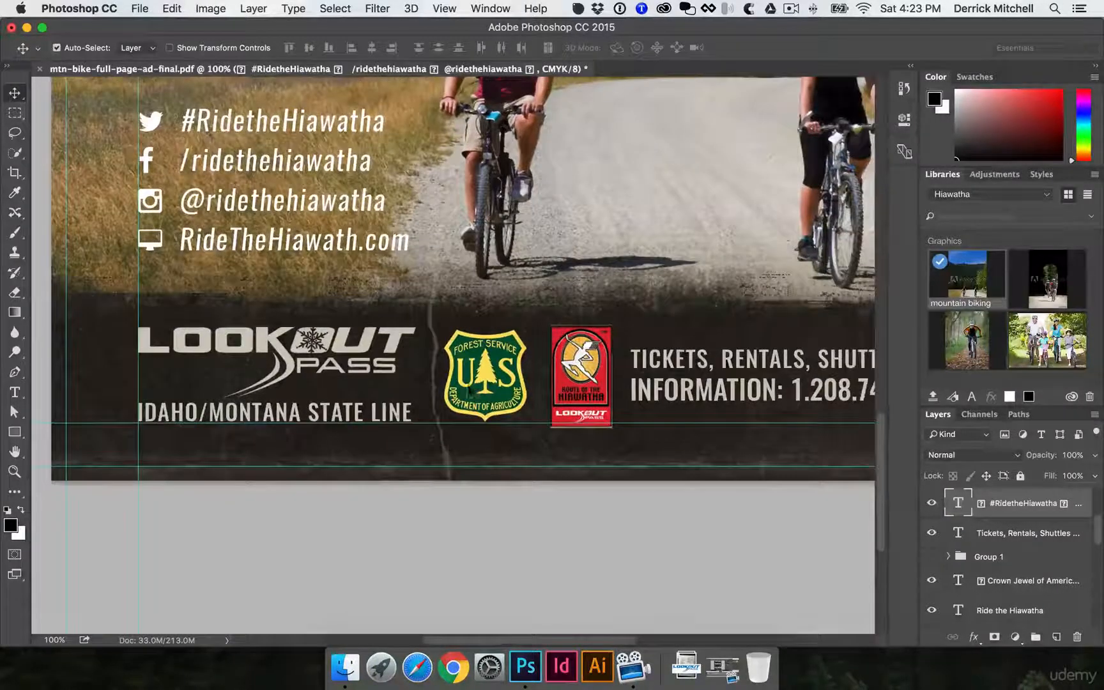
scroll(585, 428, "right", 2)
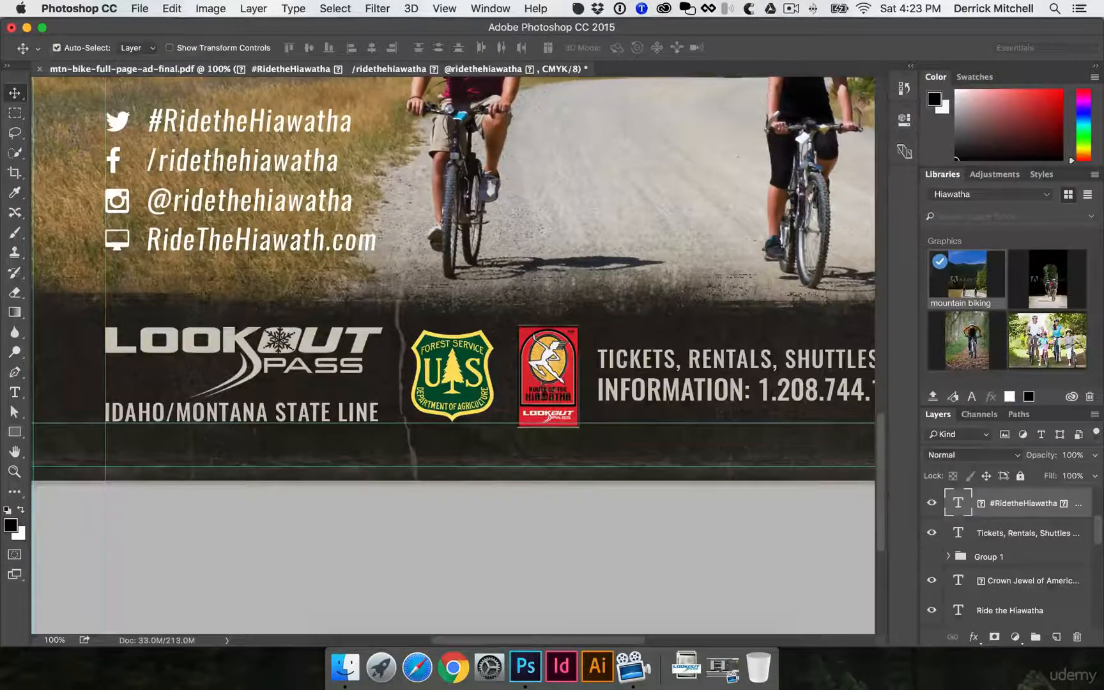
key("super+semicolon")
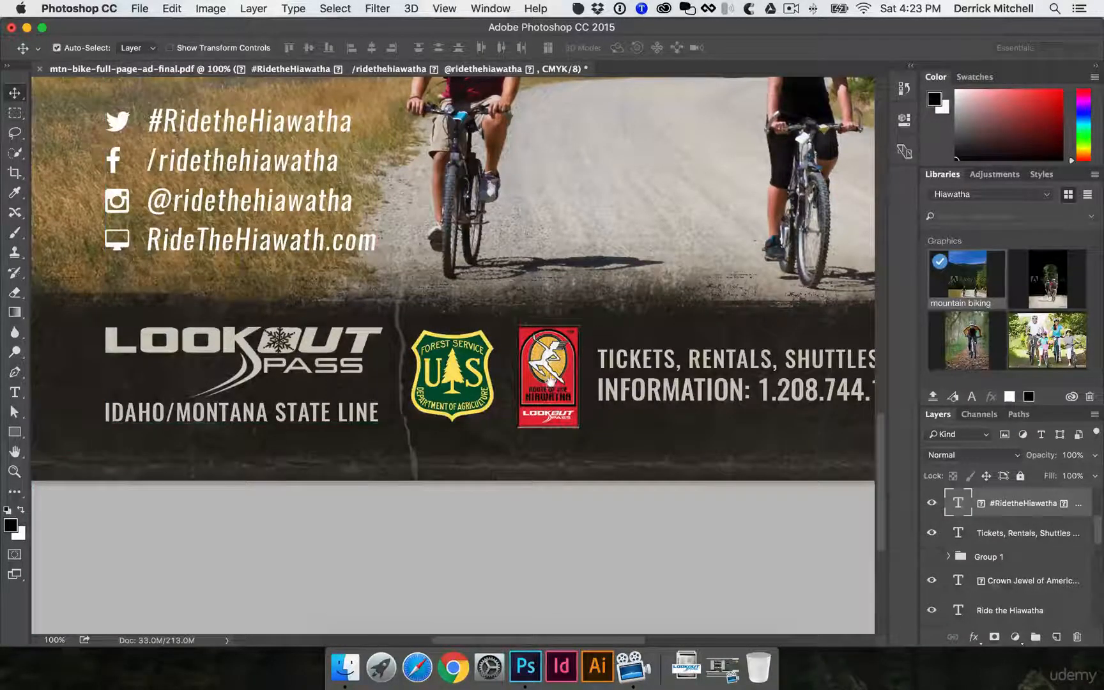
key("super+minus")
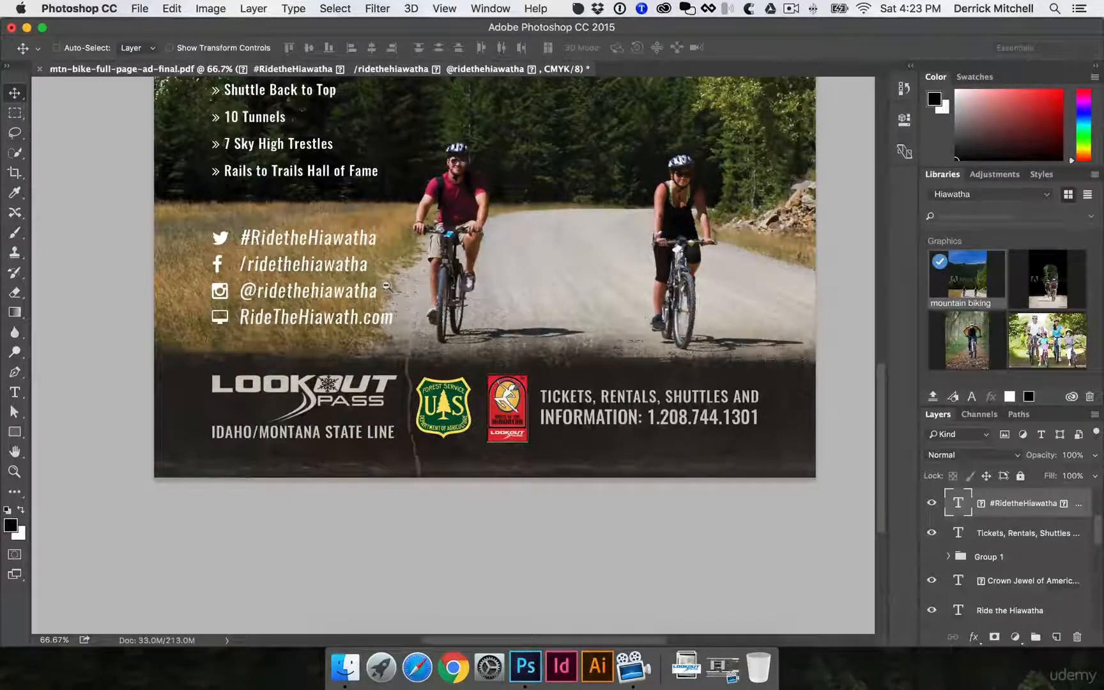
key("super+minus")
key("super+minus")
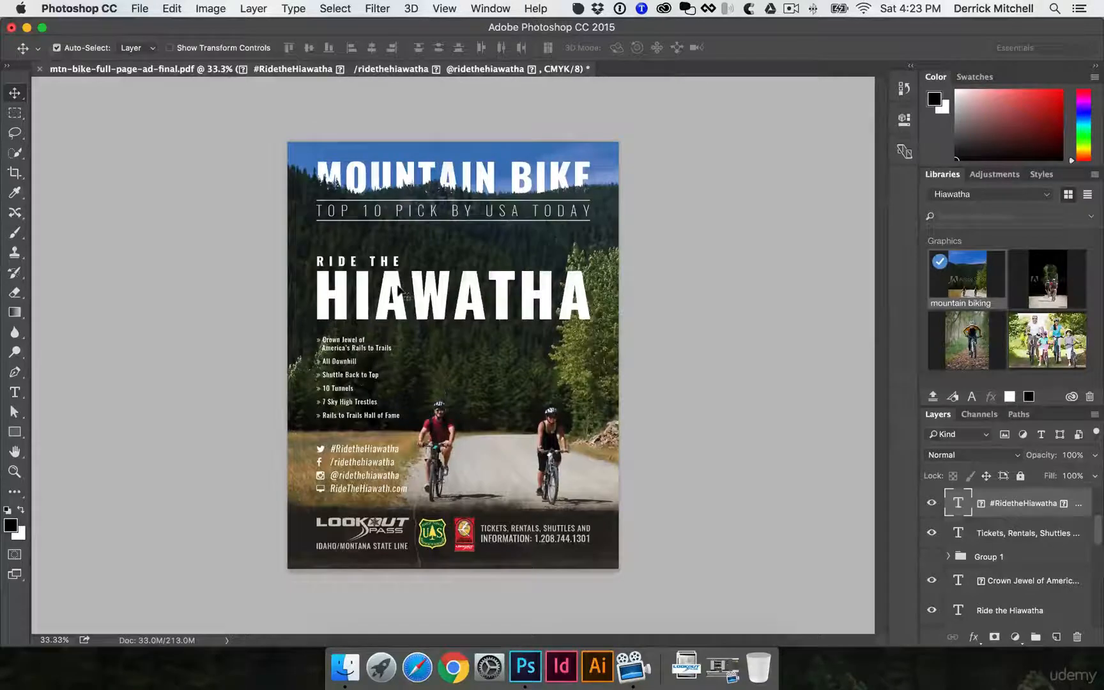
Select the crack texture layer over the dark footer and toggle its visibility to compare the footer with and without the texture
key("super+plus")
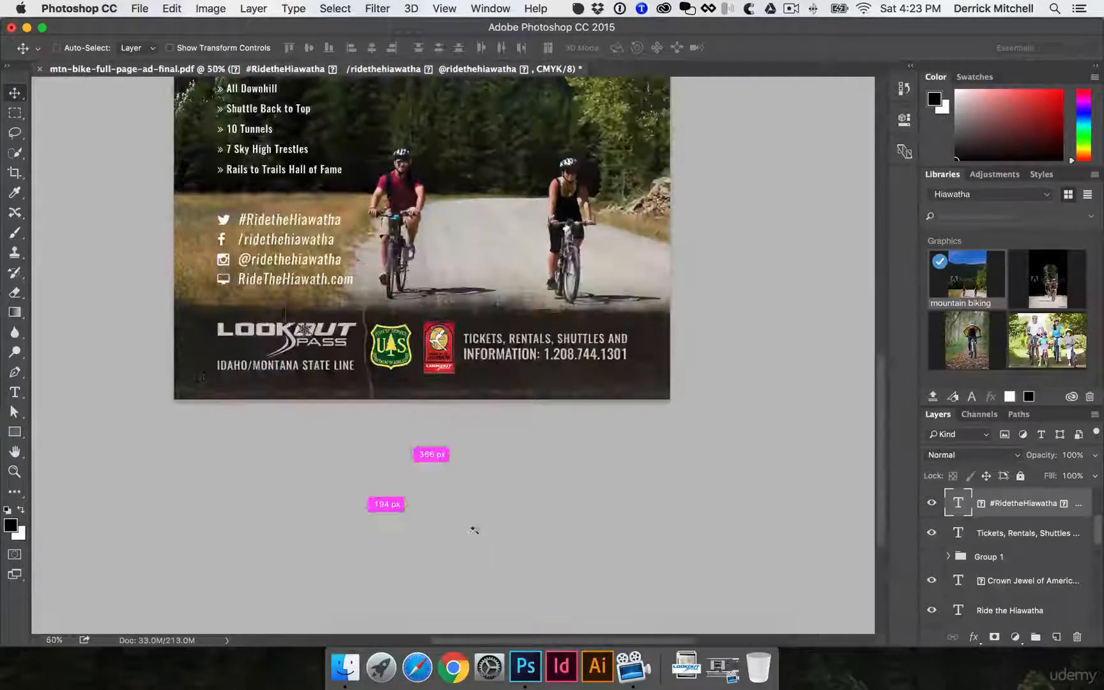
key("super+plus")
key("super+plus")
key("super+plus")
key("super+plus")
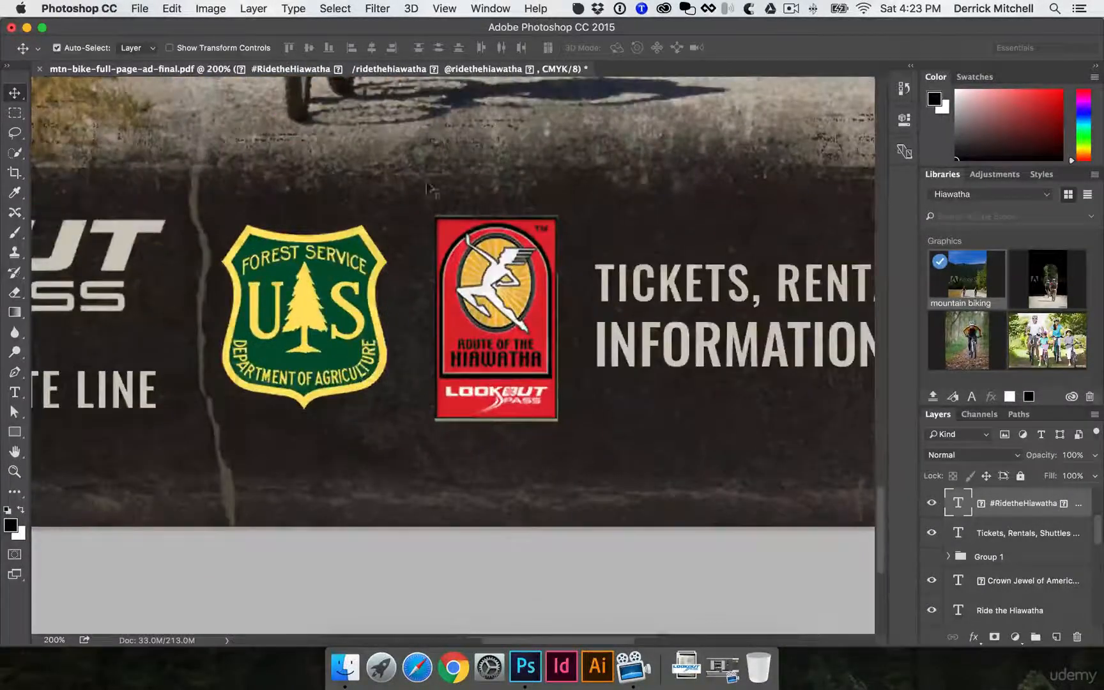
left_click(423, 193, "super")
left_click_drag(423, 193, 419, 226)
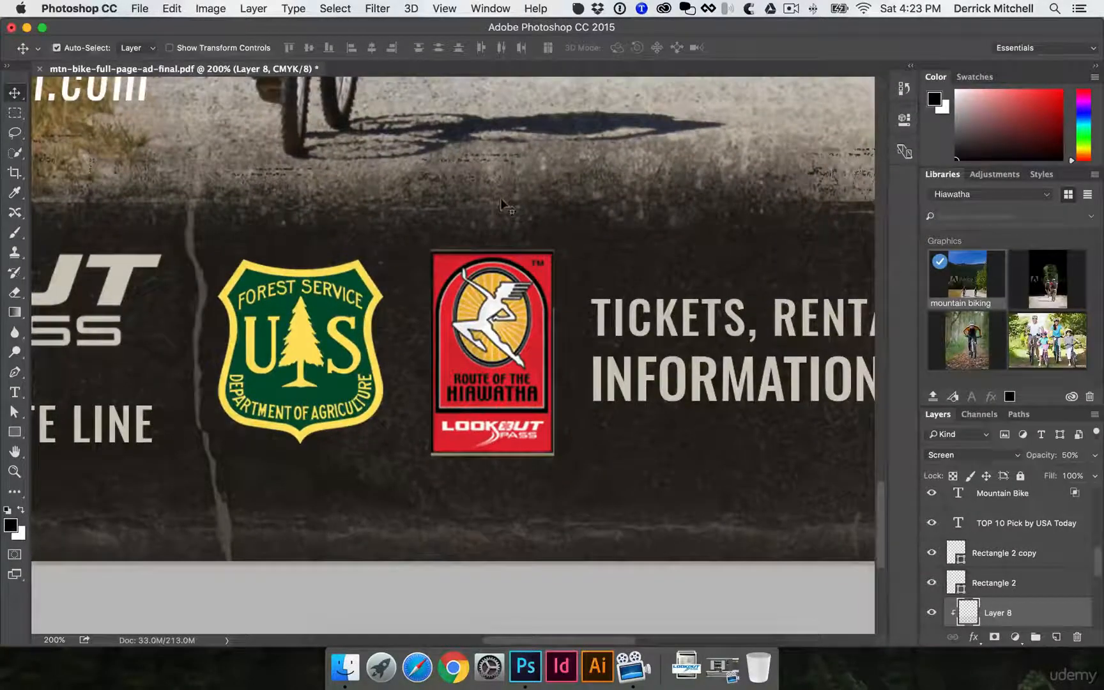
scroll(994, 542, "down", 3)
left_click(931, 522)
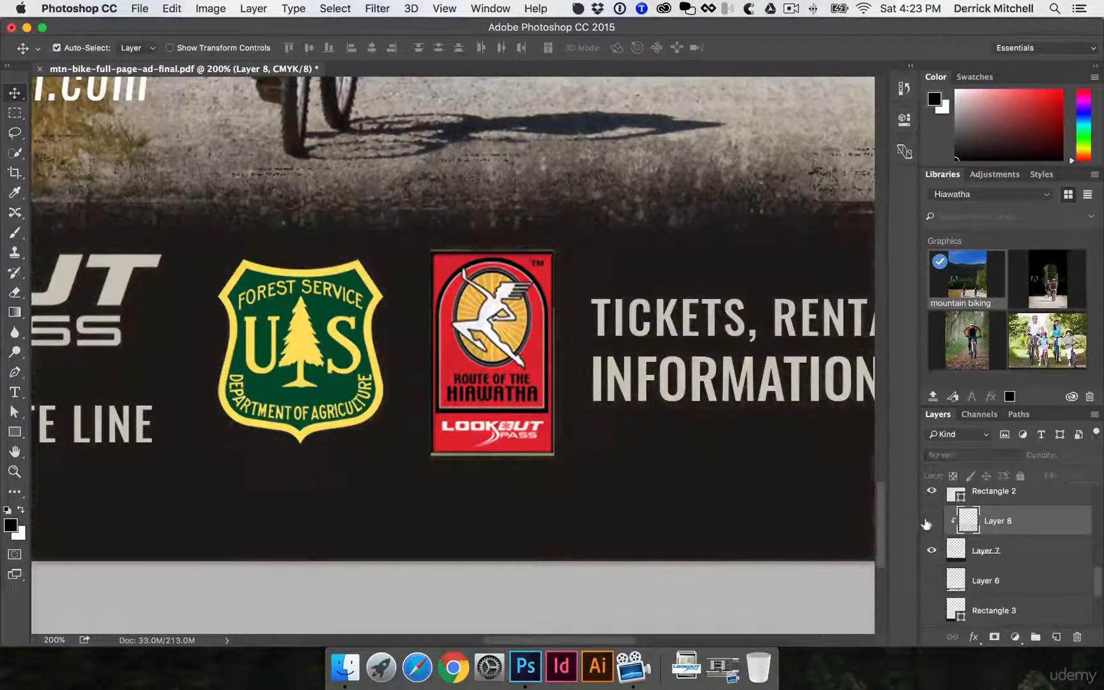
left_click(930, 522)
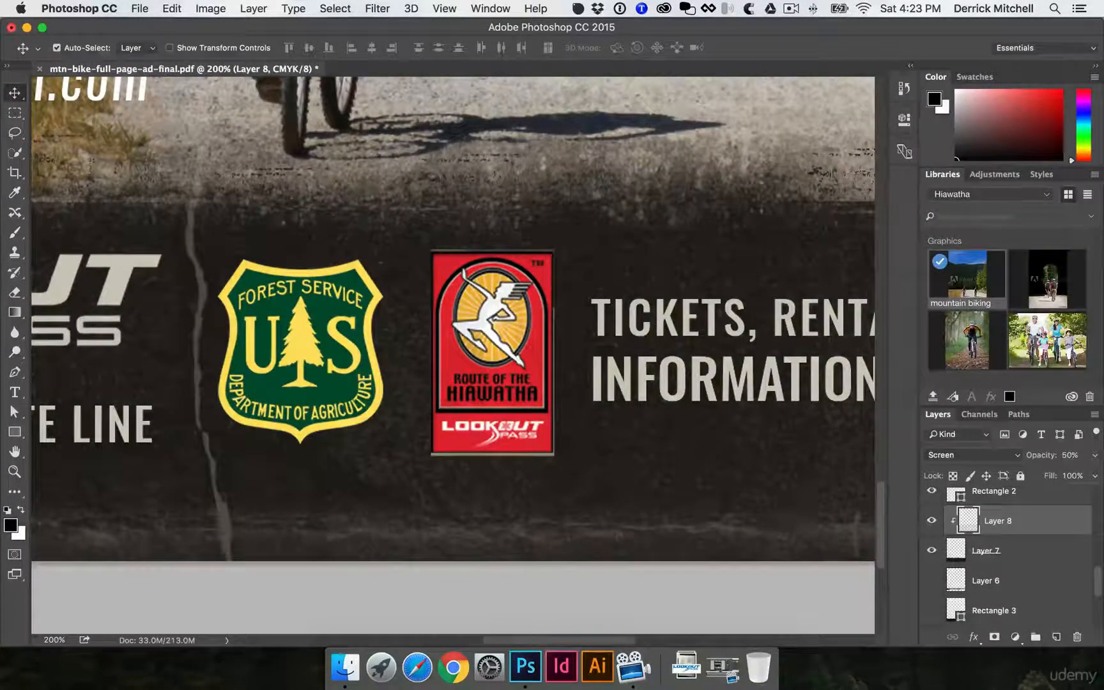
left_click(930, 521)
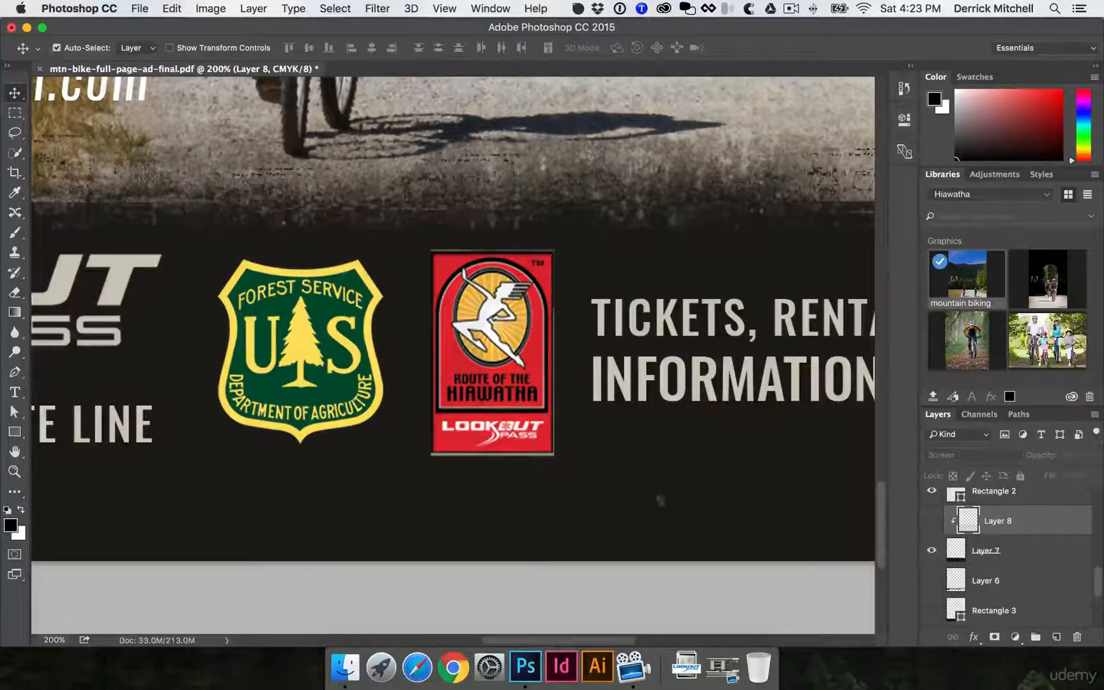
left_click(931, 522)
Review the full-page ad as a whole with the footer texture shown
key("super+minus")
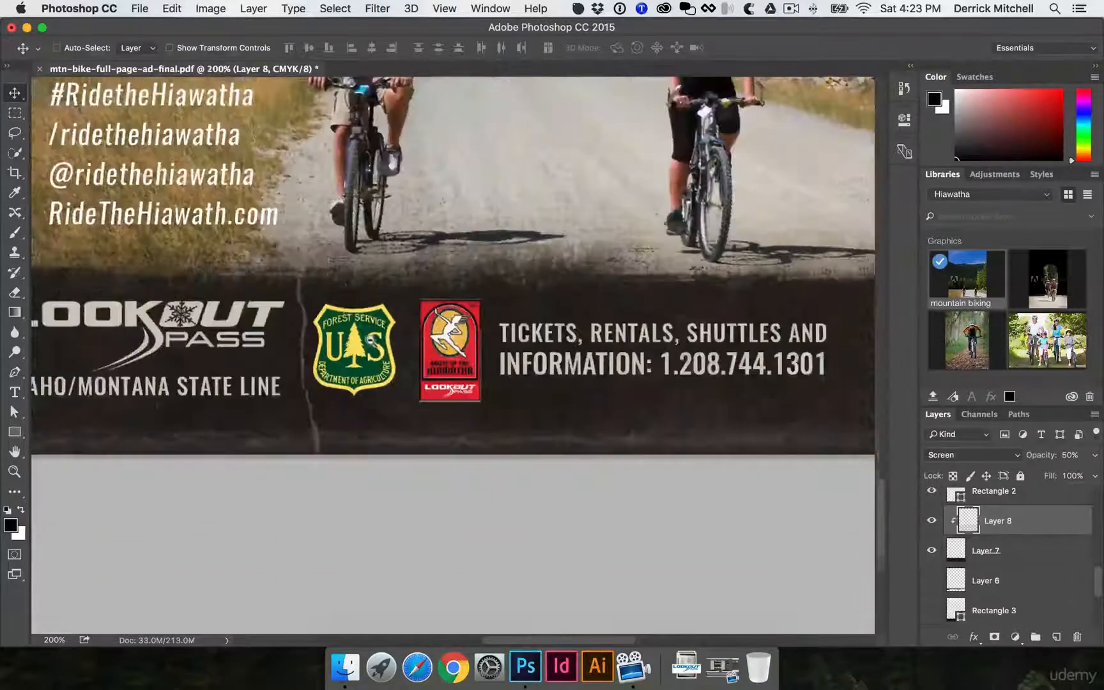
key("super+minus")
key("super+minus")
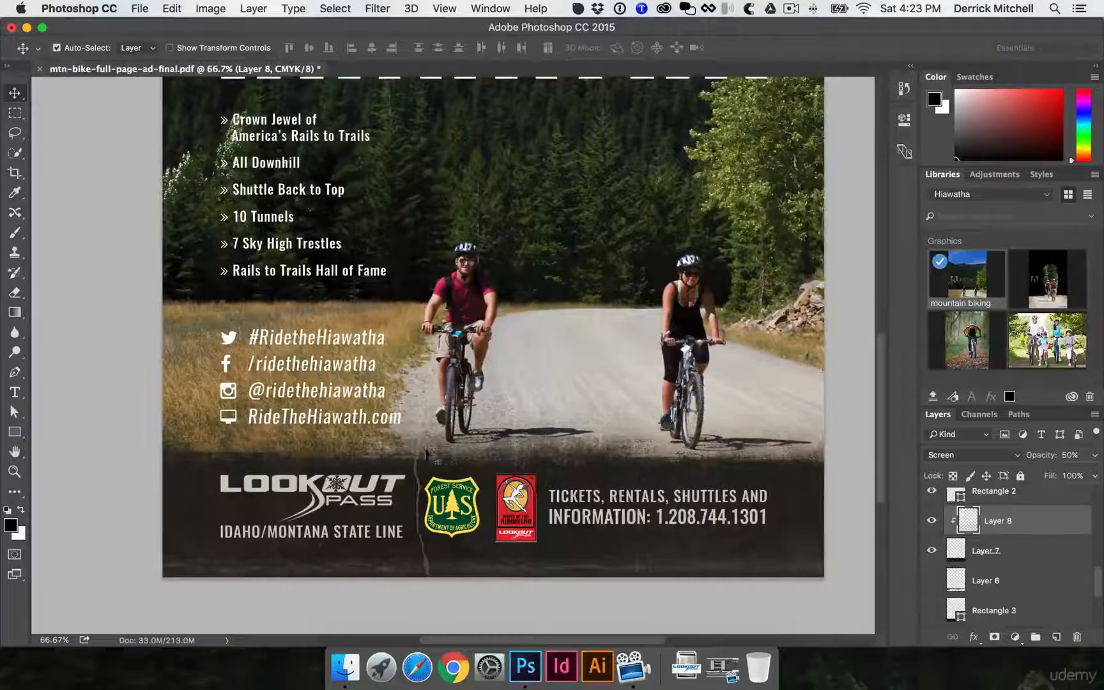
scroll(450, 370, "up", 5)
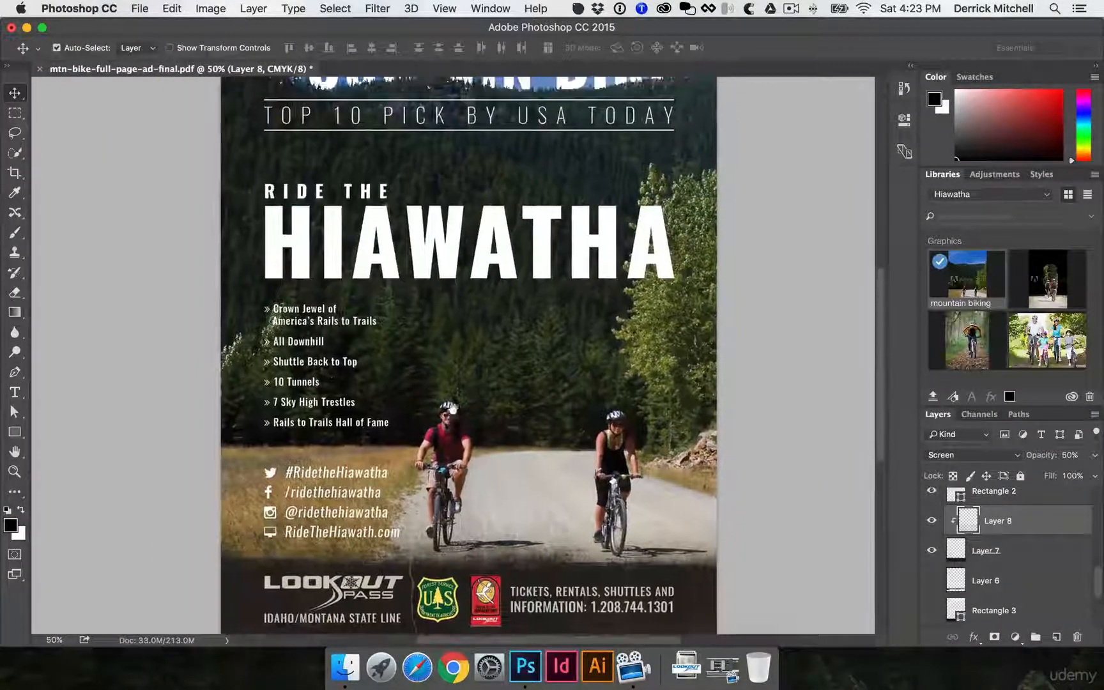
key("super+minus")
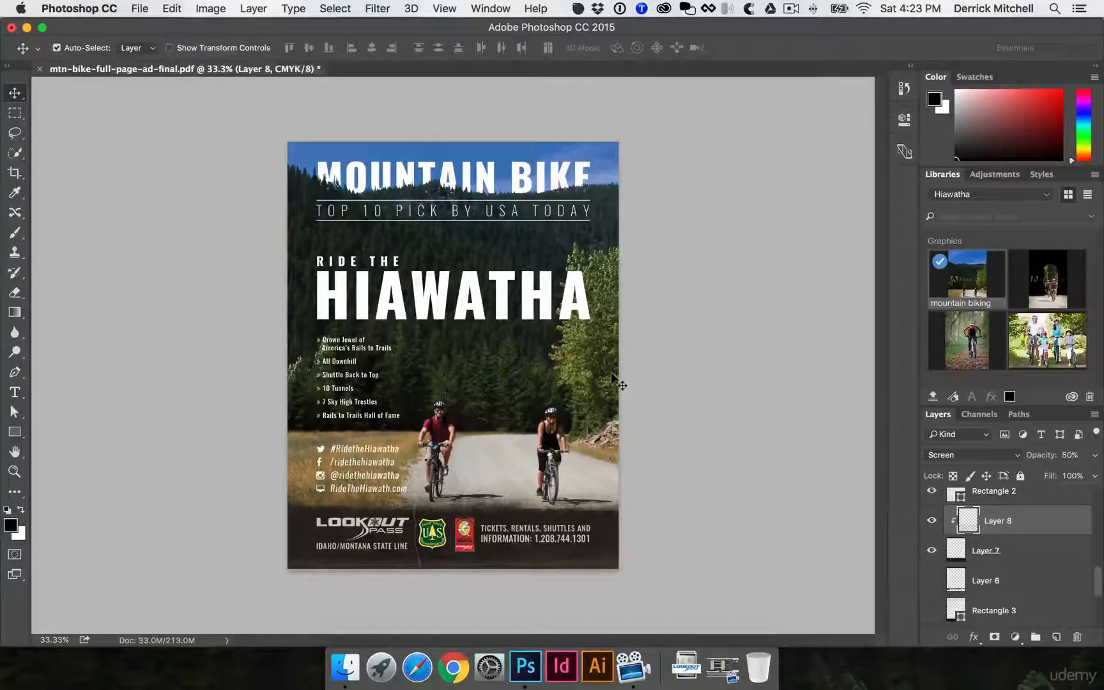